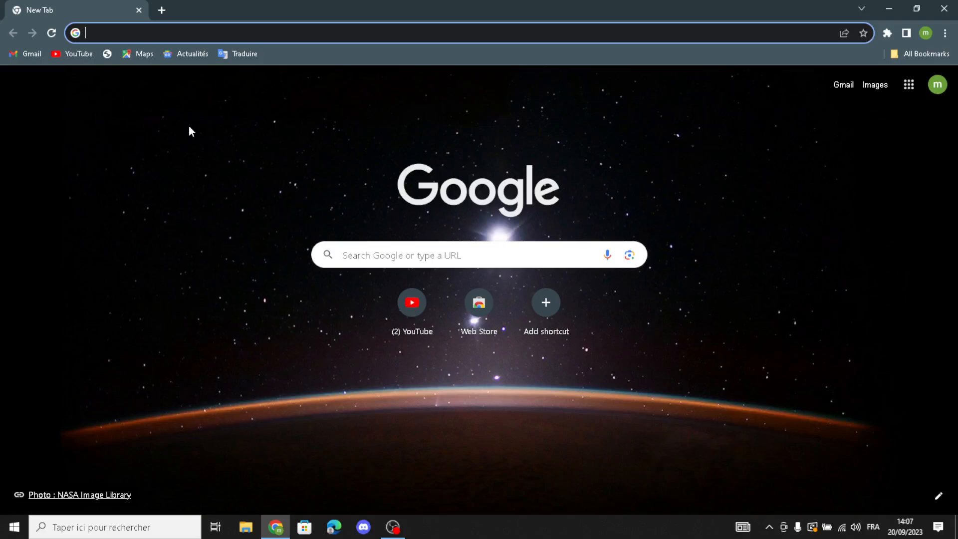
Search the web for squarespace, open the Squarespace Website Builder site and go to its website templates.
text(squarespace)
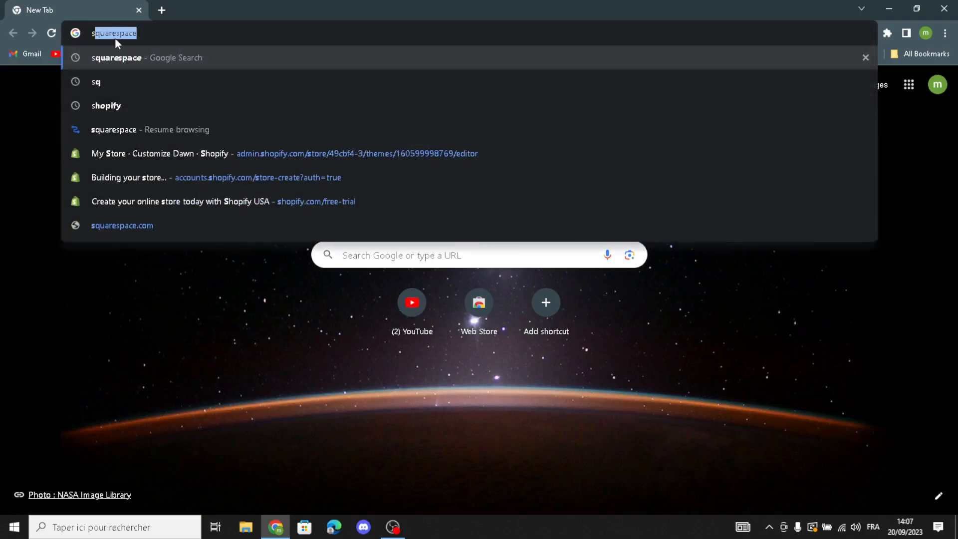
key(Return)
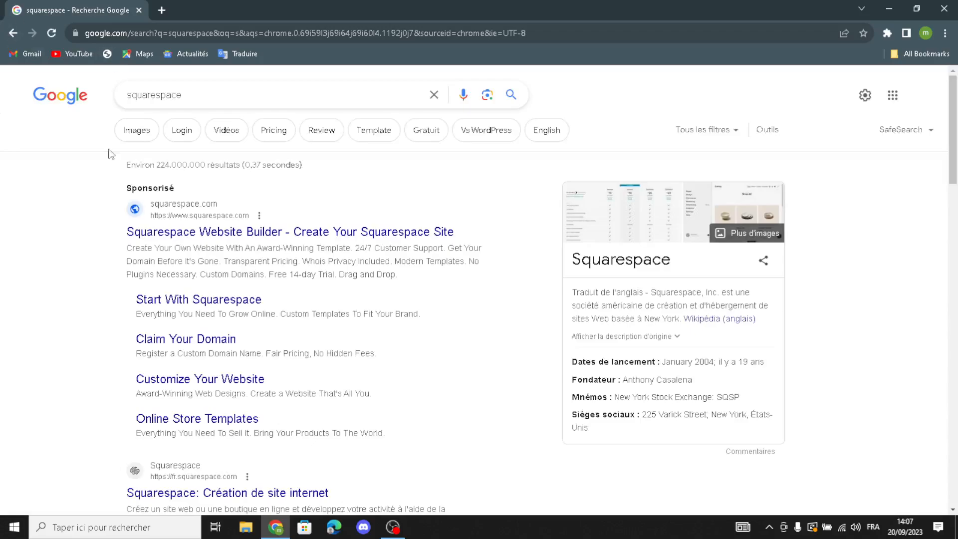
click(176, 237)
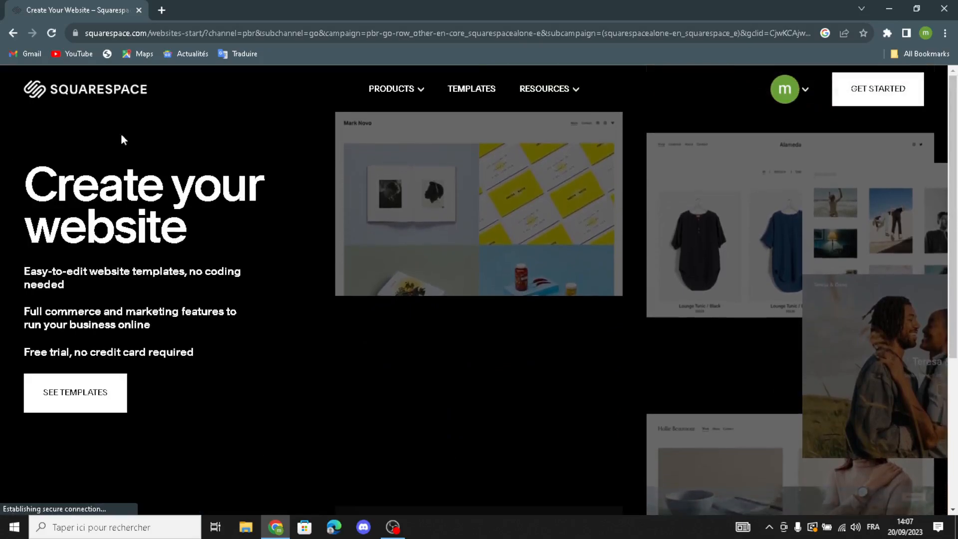
click(77, 401)
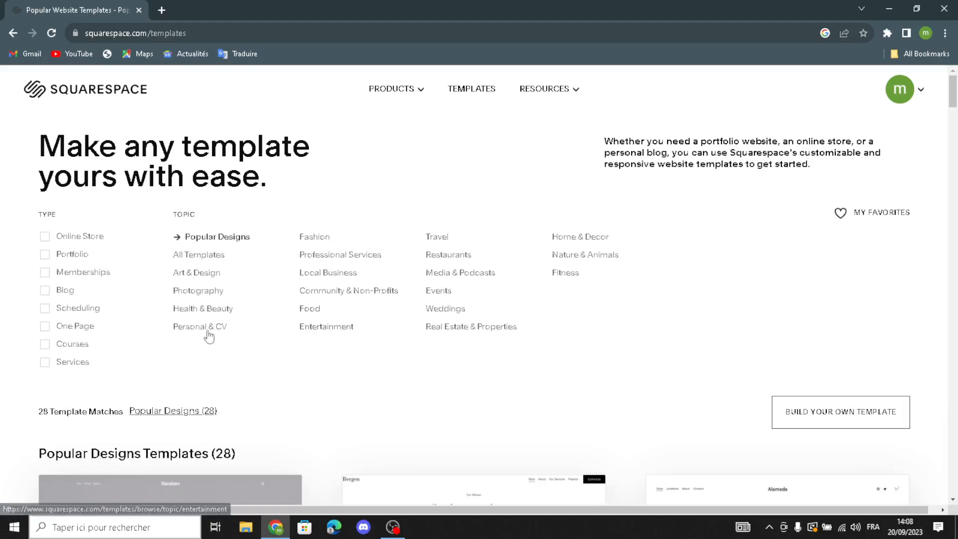
Filter the templates by the Food topic and the types Online Store, Memberships, Courses and Services.
click(302, 314)
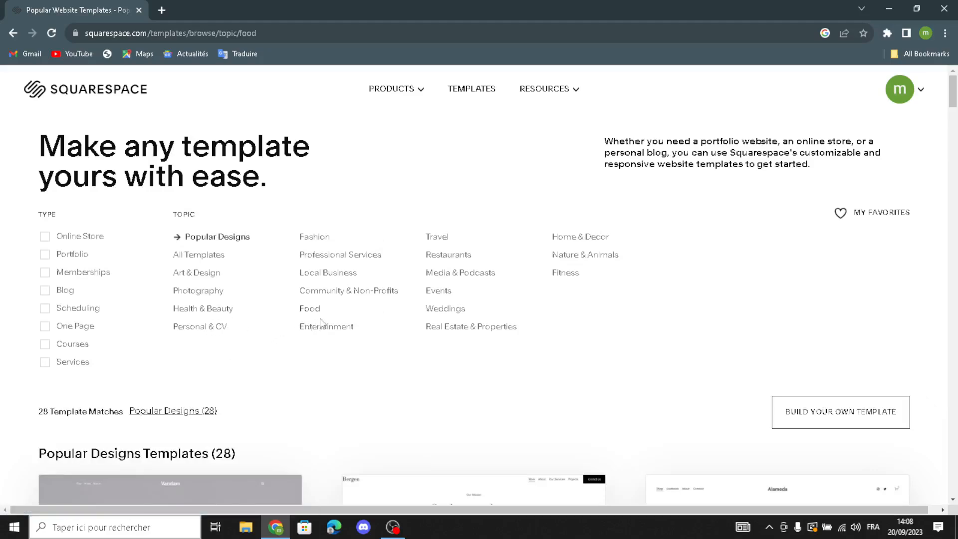
click(45, 241)
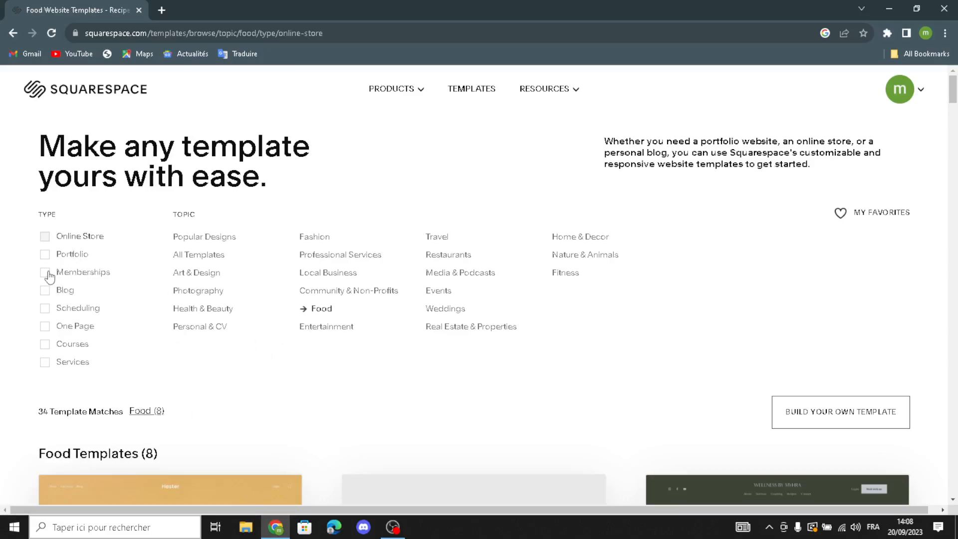
click(46, 273)
click(45, 344)
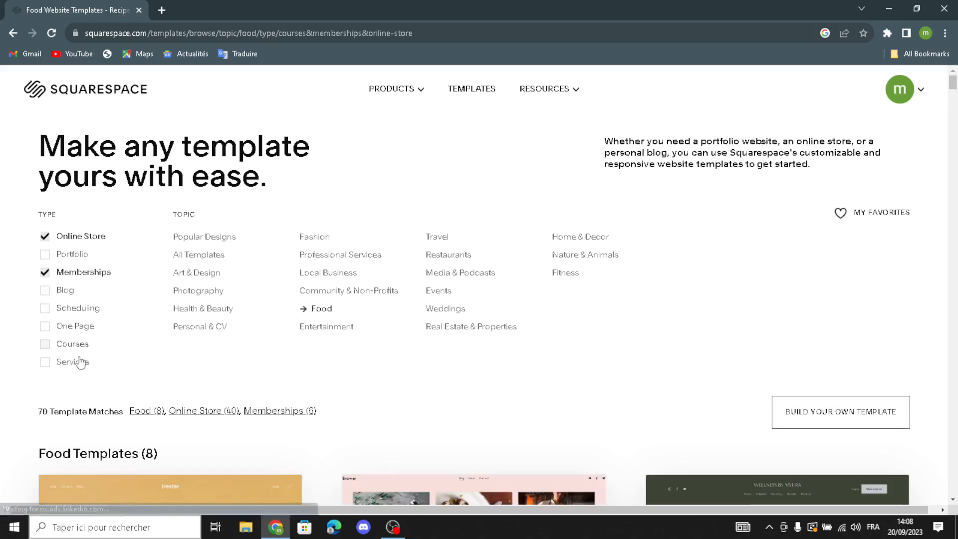
click(51, 377)
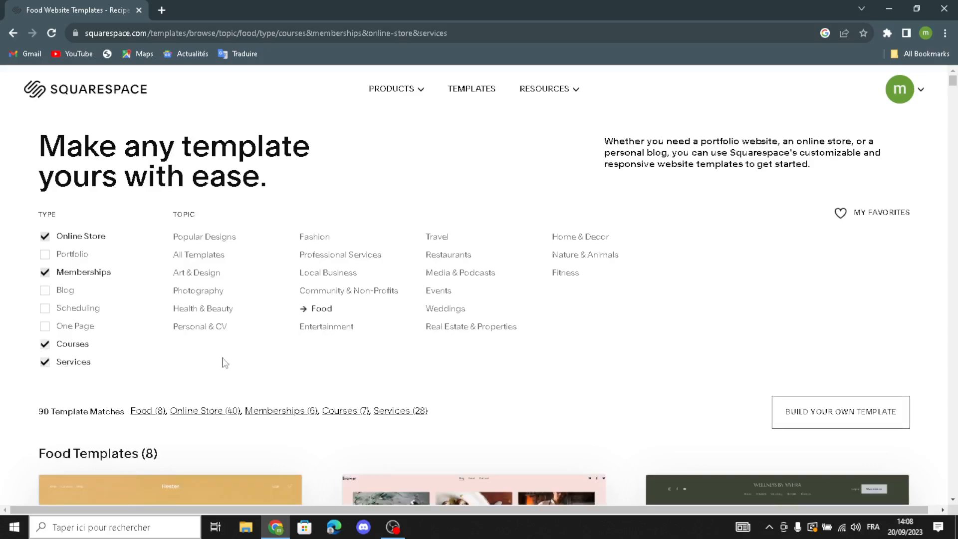
Look through the filtered templates and start the "Build your own template" setup.
scroll(549, 327, down, 6)
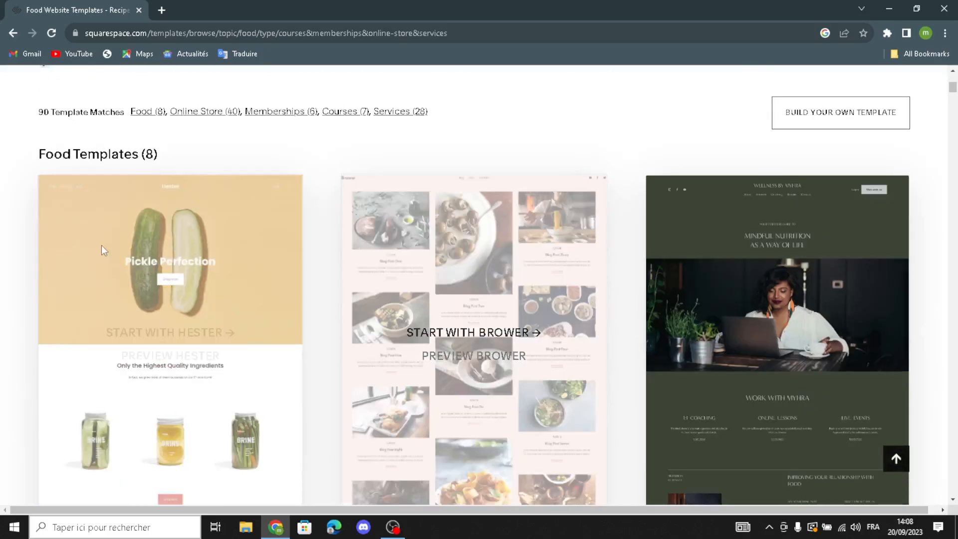
scroll(836, 342, down, 10)
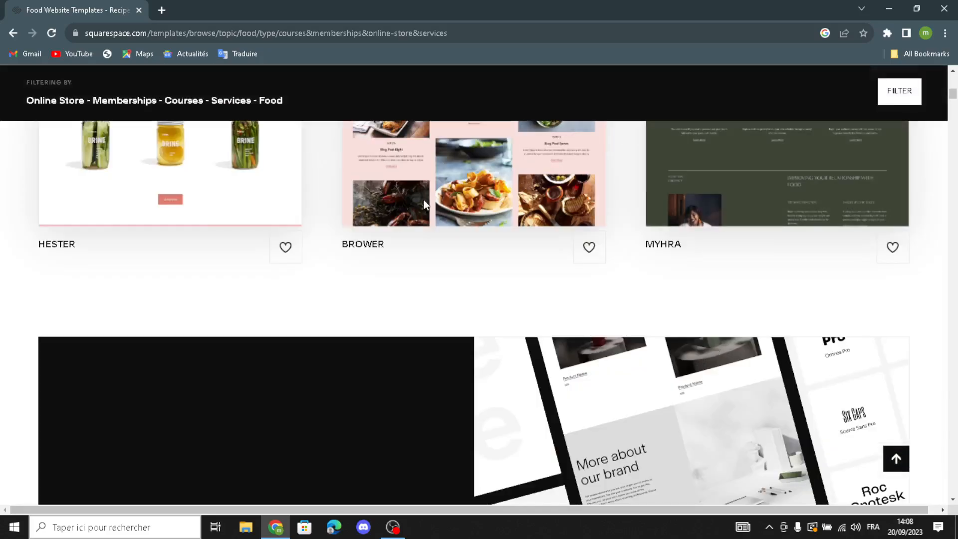
scroll(659, 298, down, 4)
scroll(199, 321, up, 5)
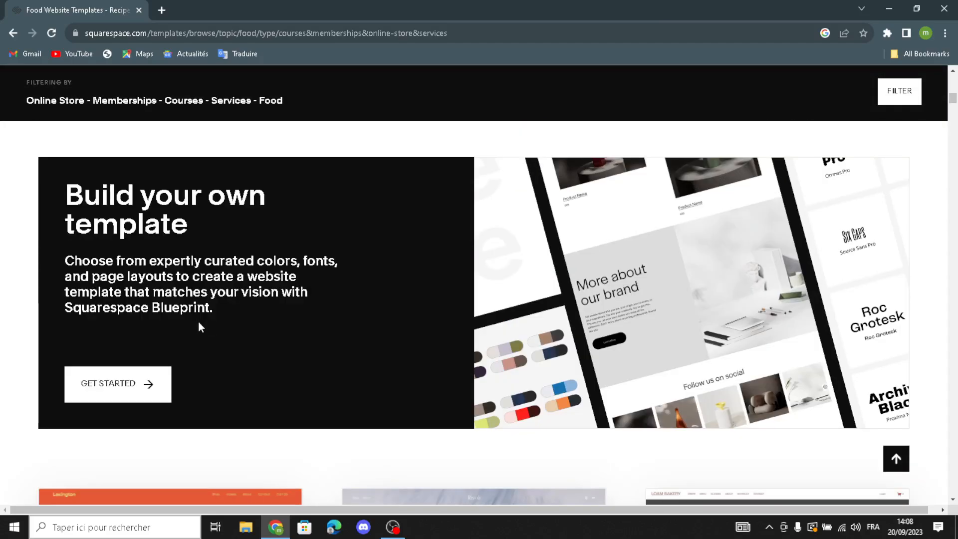
click(118, 393)
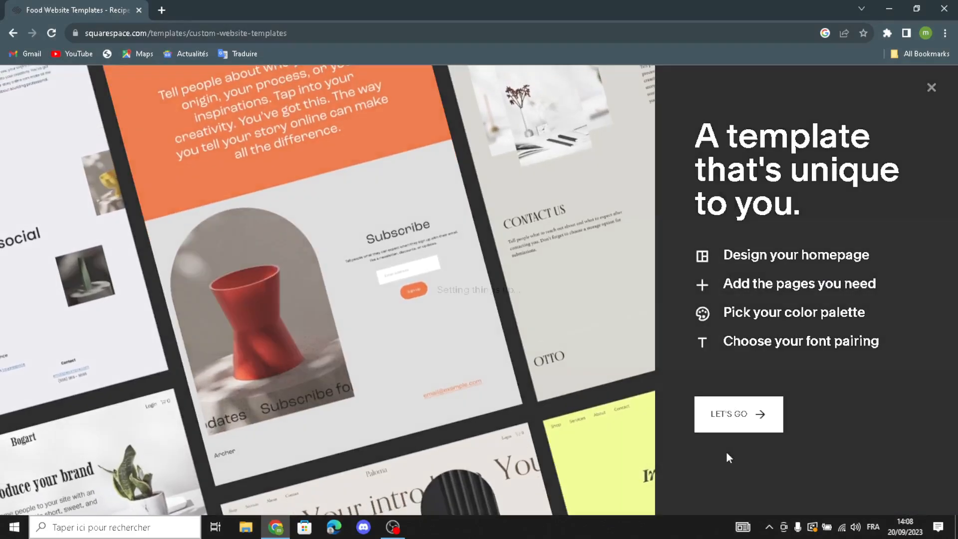
click(718, 405)
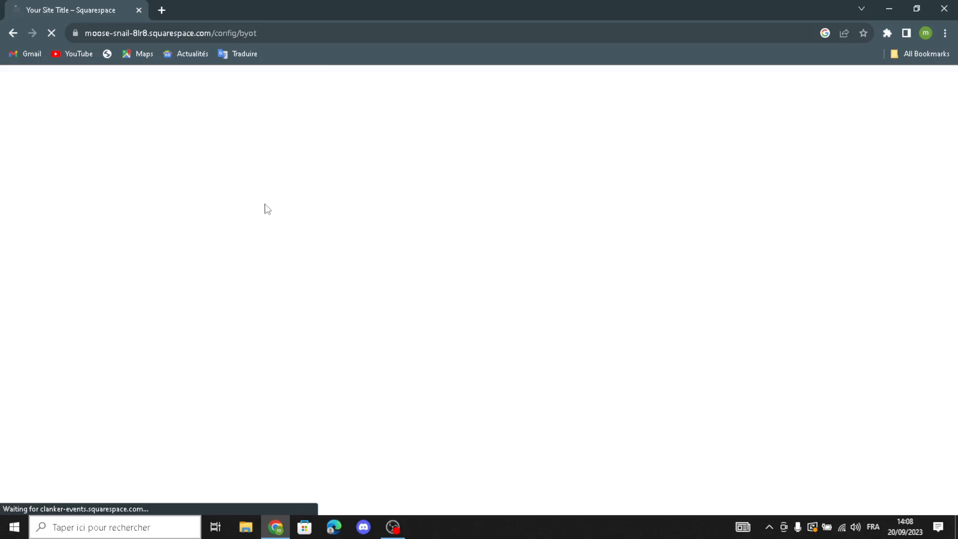
Name the site CraveBites and continue to the homepage stage.
click(701, 241)
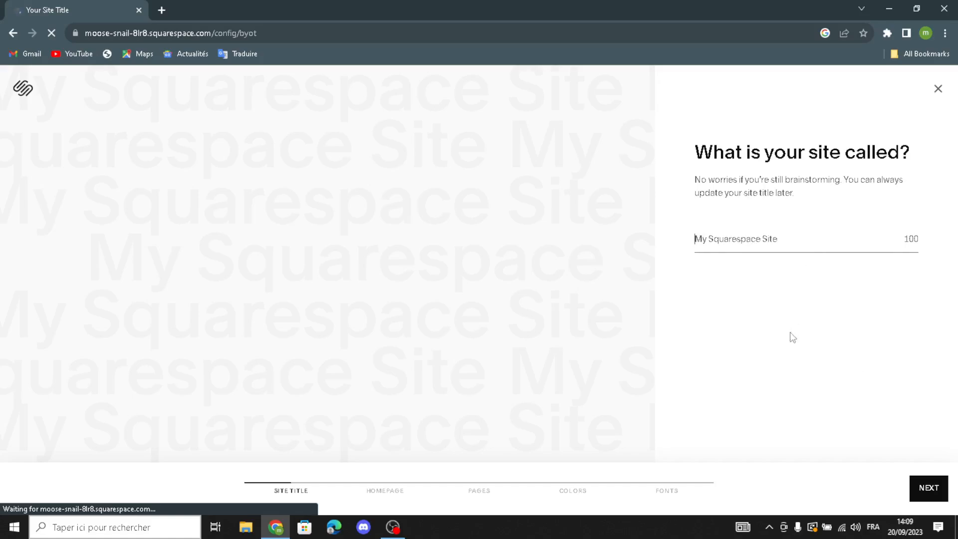
text(CraveBites)
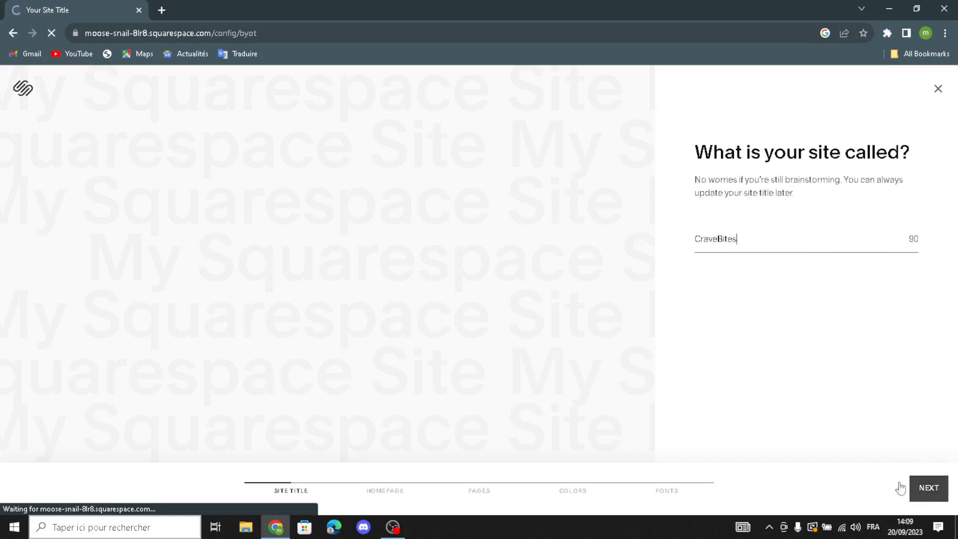
click(915, 489)
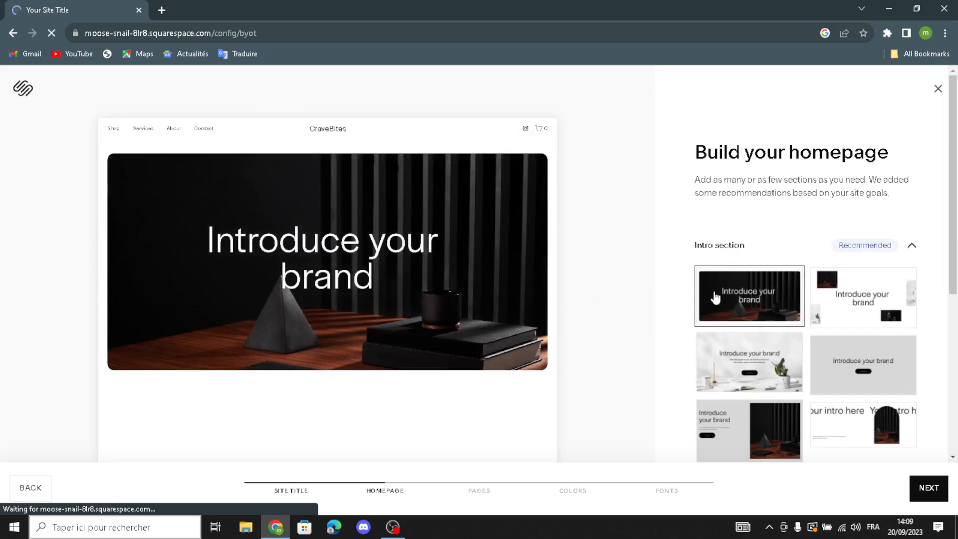
Add the plain grey intro section, the arched-image "Shop our product" section and the expandable-list Services section to the homepage.
click(850, 368)
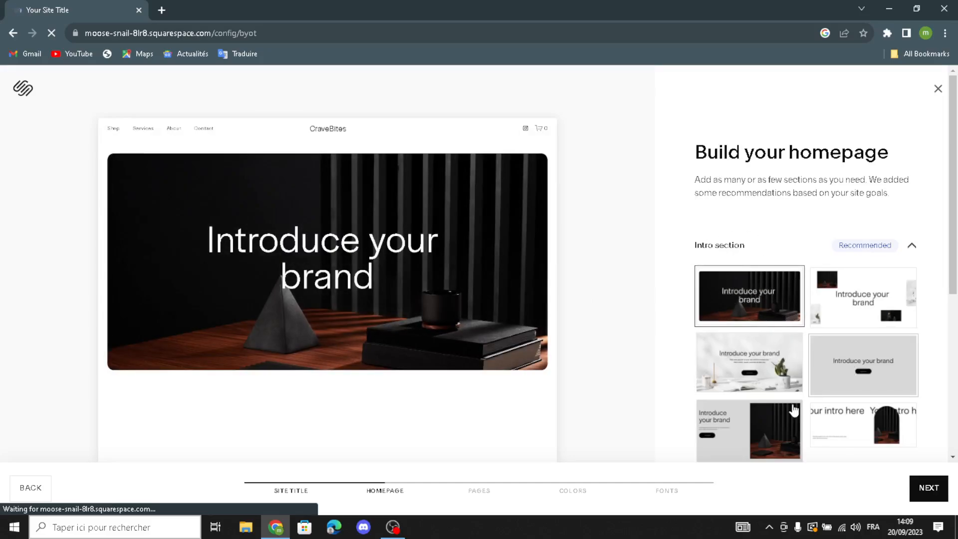
scroll(792, 407, down, 2)
scroll(795, 409, down, 5)
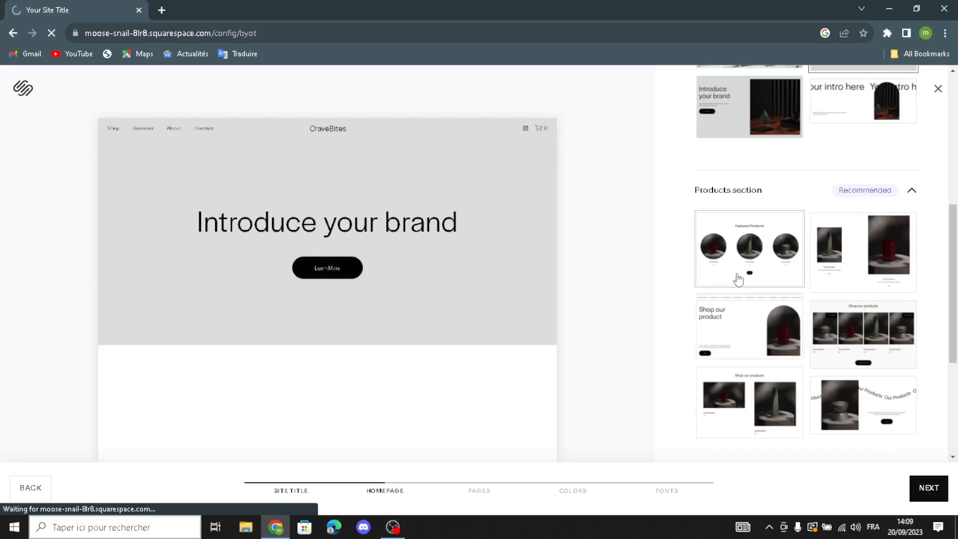
click(750, 326)
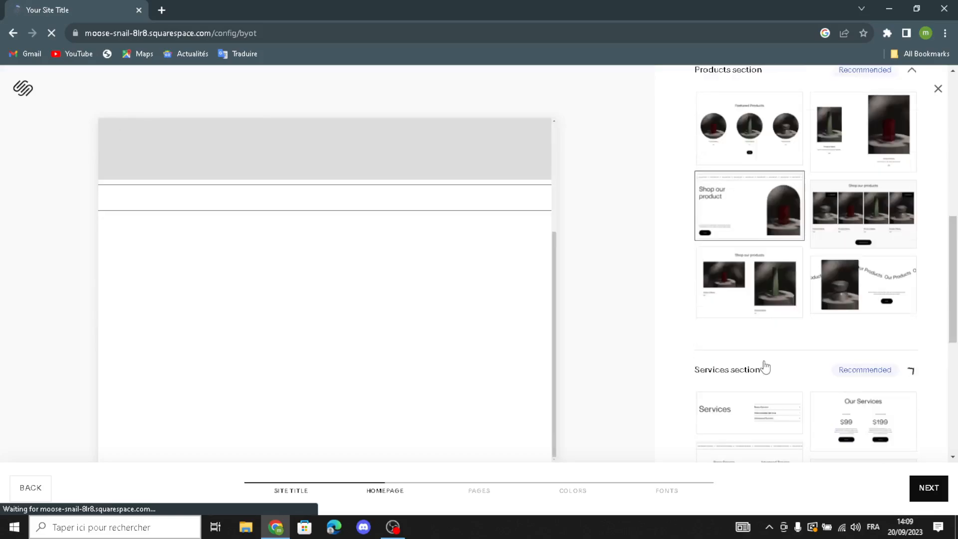
click(758, 232)
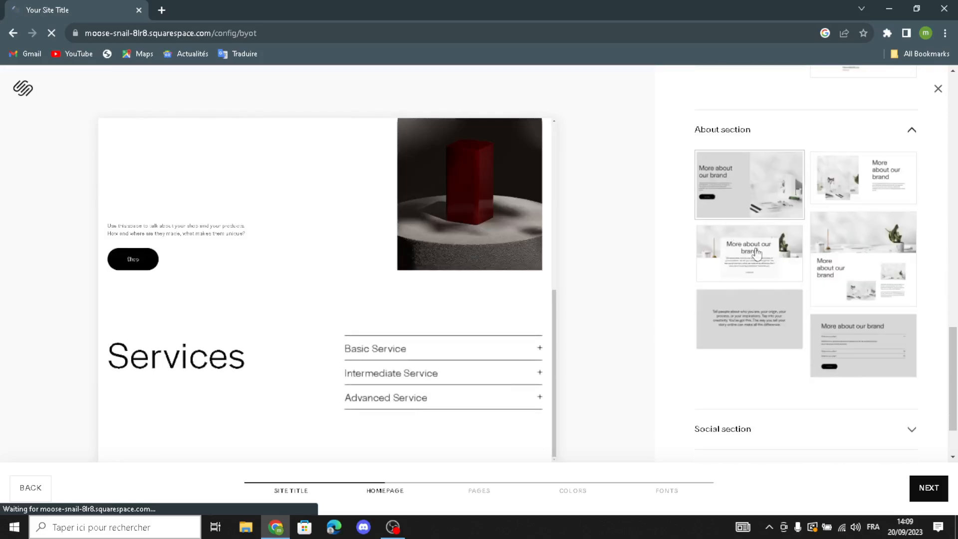
Add the expandable-list About section, a simple "Follow us on social" section, the two-column "Contact Us" form and the three-column footer.
click(828, 349)
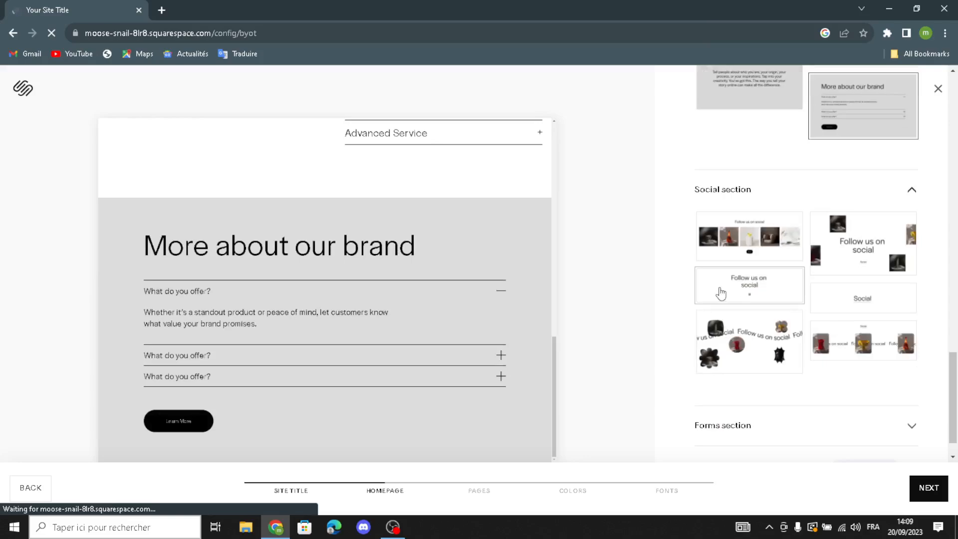
click(721, 293)
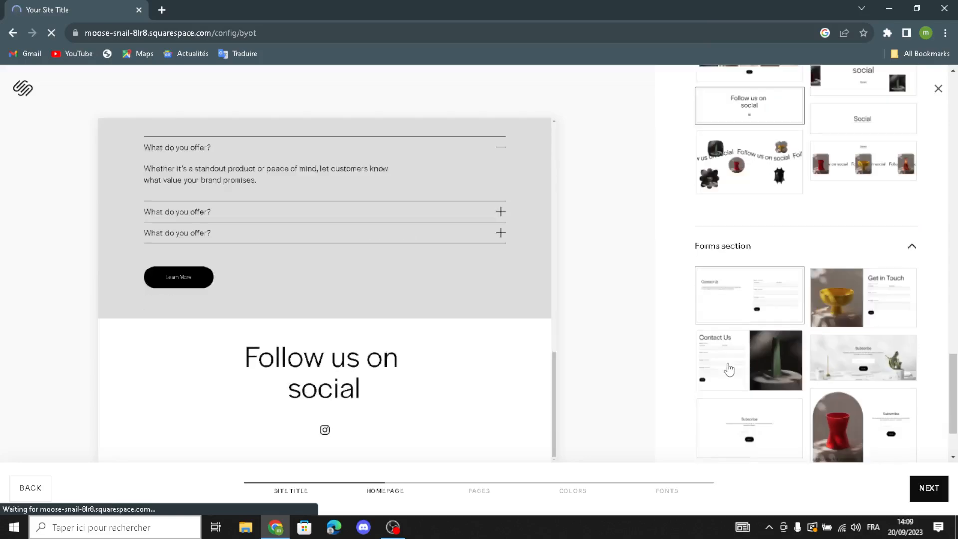
click(761, 297)
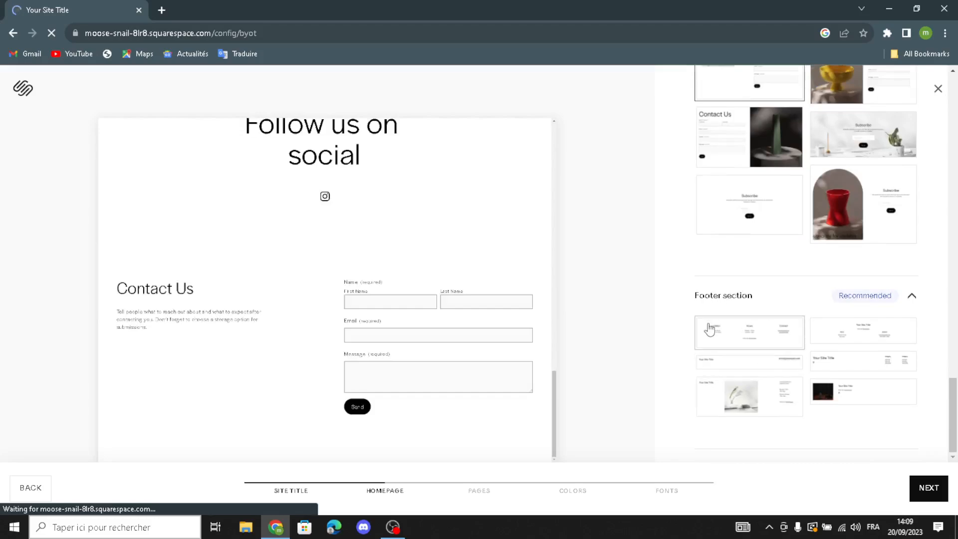
click(775, 331)
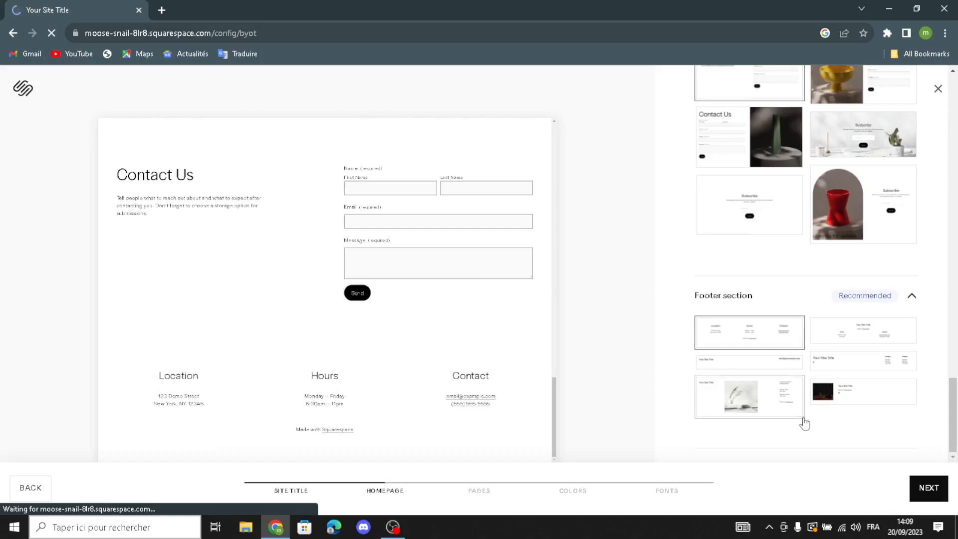
Proceed to the colors stage and apply the monochromatic light grey, navy and black palette.
click(923, 487)
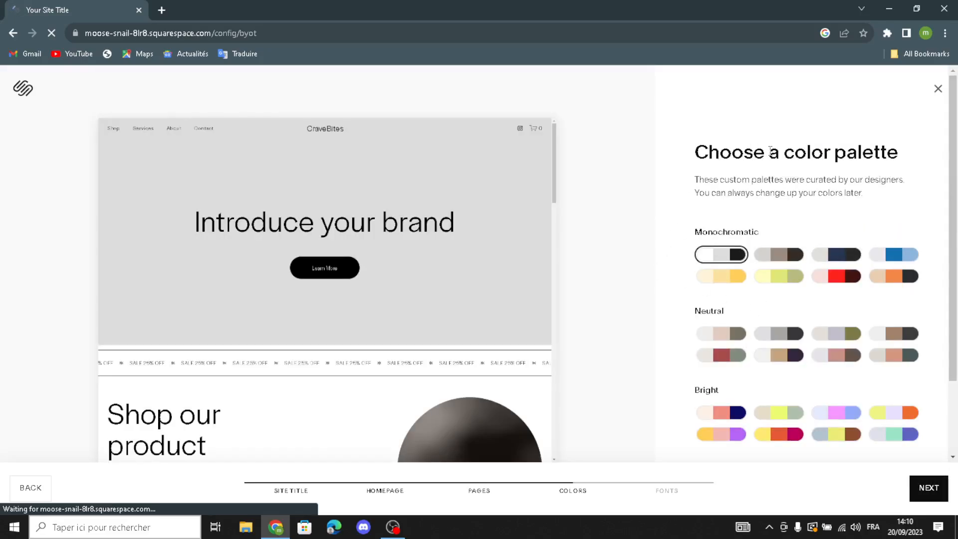
click(841, 255)
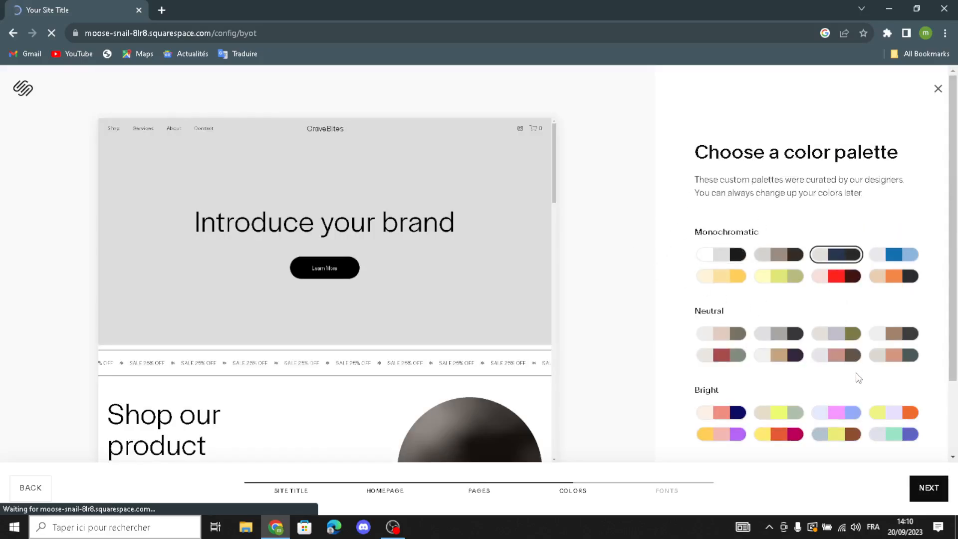
click(927, 487)
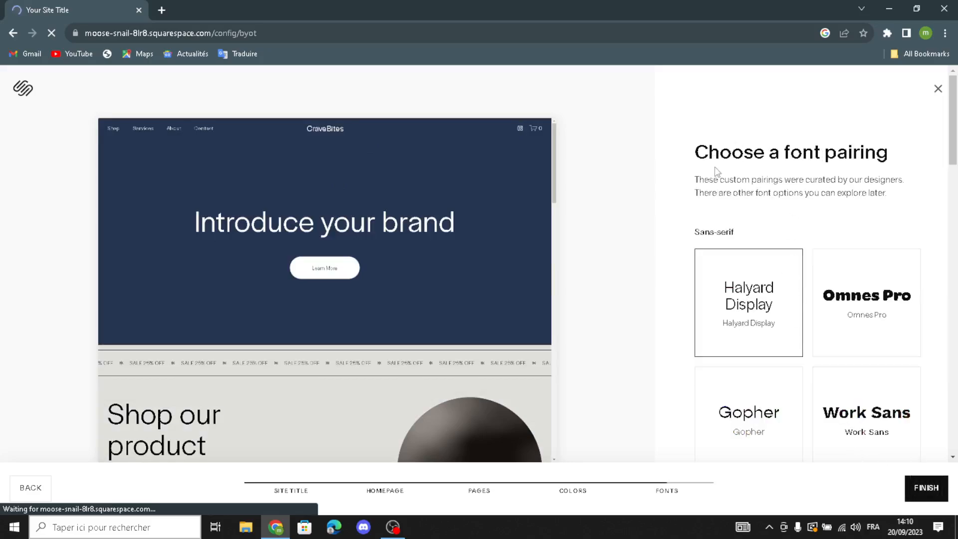
Choose the Work Sans font pairing, then finish the template while skipping the Squarespace AI homepage text.
click(860, 404)
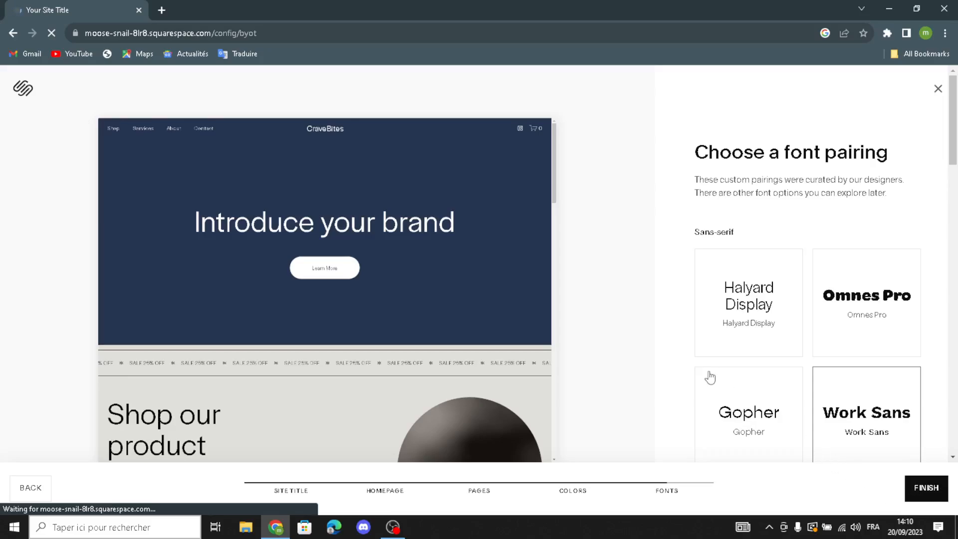
click(922, 489)
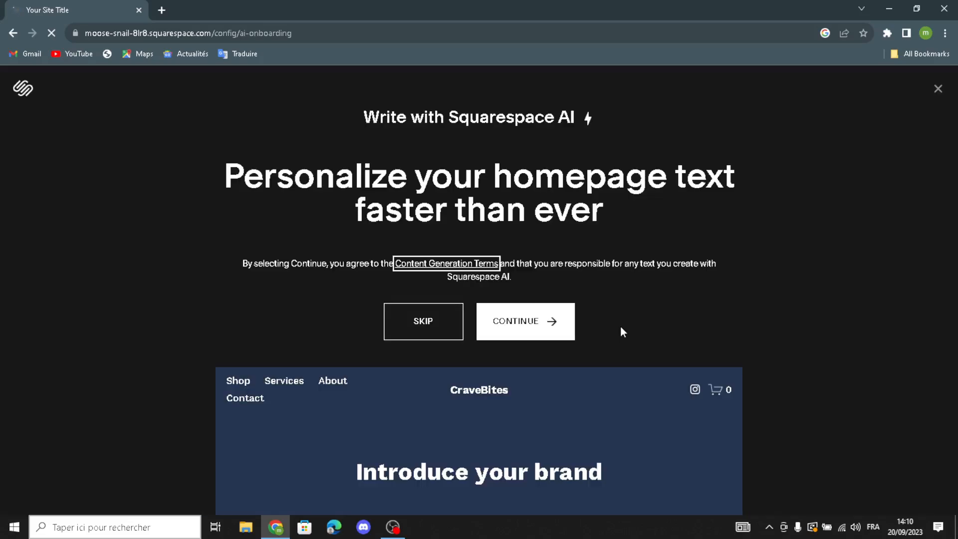
click(431, 322)
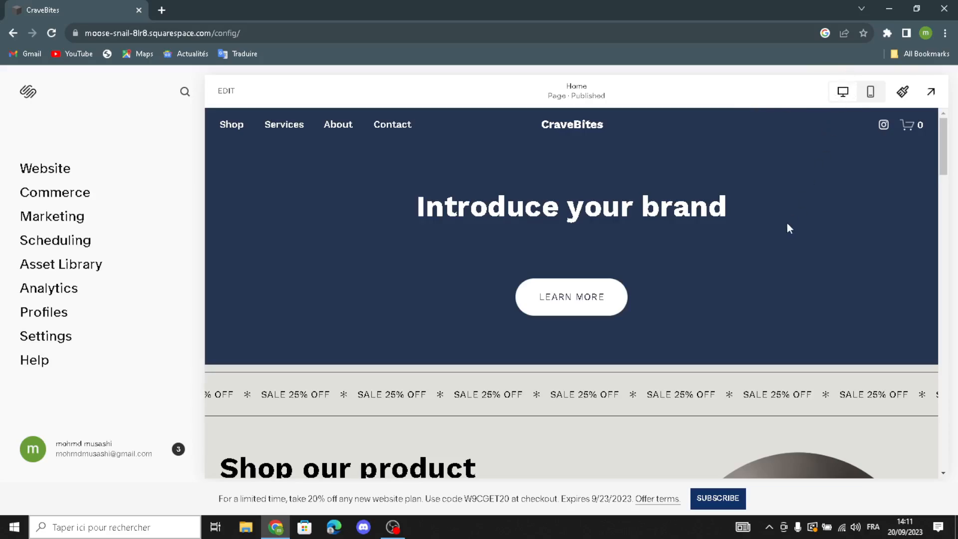
Preview the CraveBites homepage in desktop and mobile views, then return to the desktop view.
scroll(778, 234, down, 7)
scroll(770, 245, up, 7)
click(869, 92)
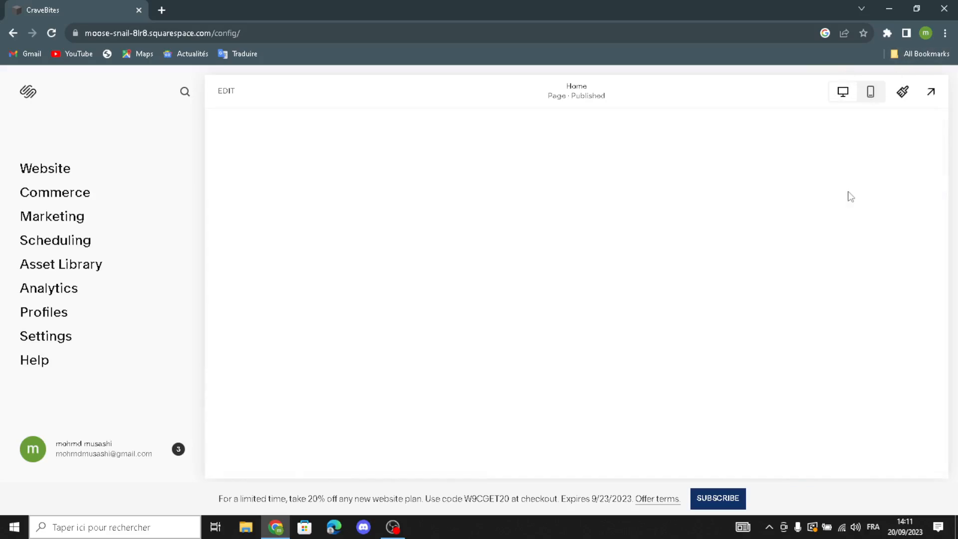
scroll(768, 240, down, 5)
scroll(763, 234, up, 5)
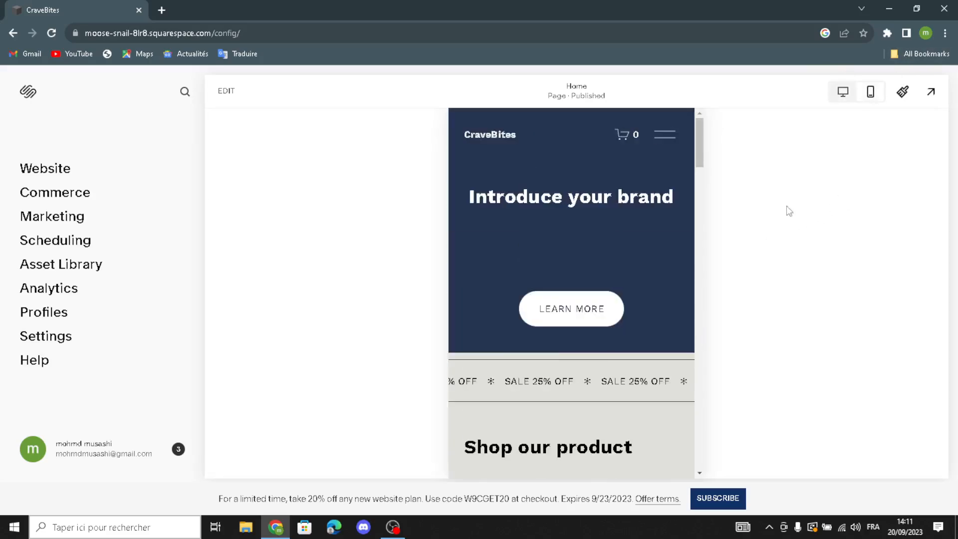
click(842, 92)
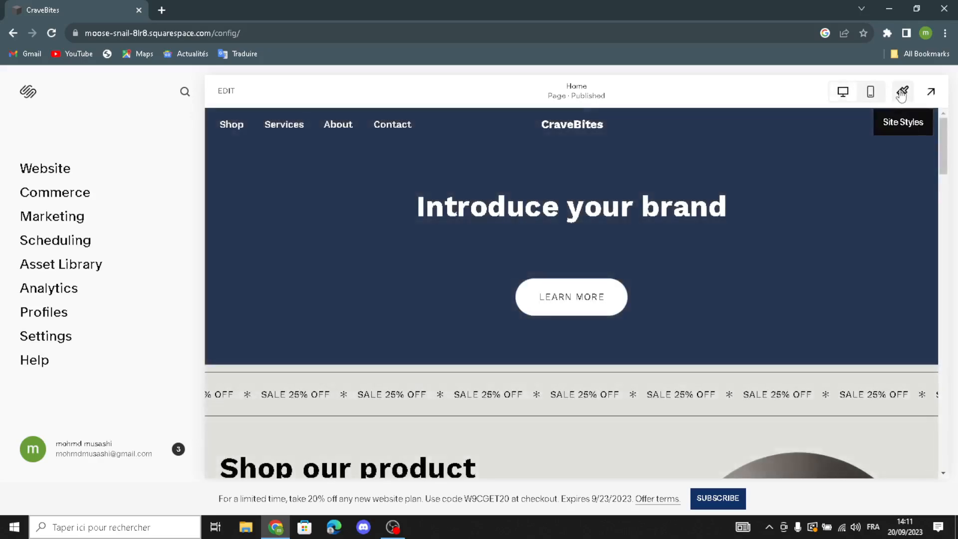
Open the site-wide font styles for buttons and set the primary button's text transform to Uppercase.
click(901, 93)
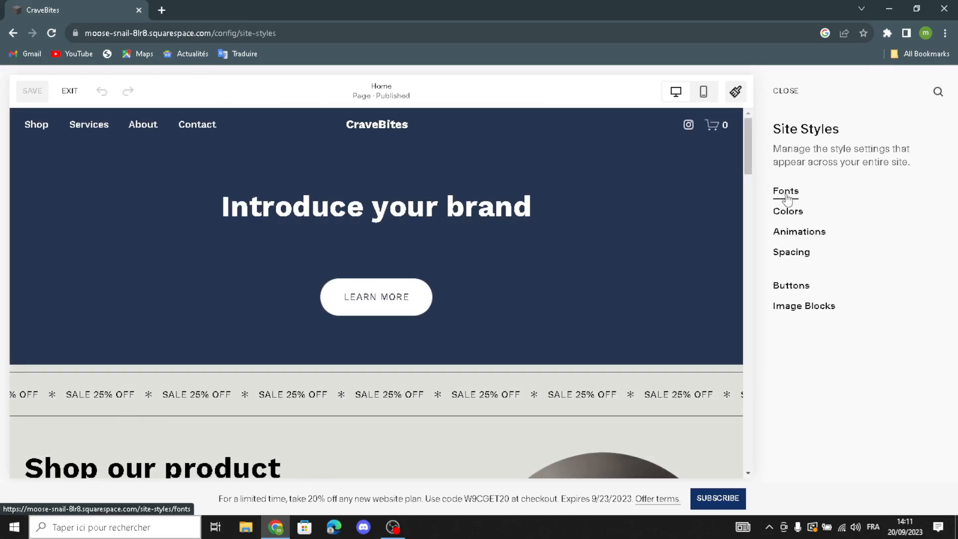
click(787, 192)
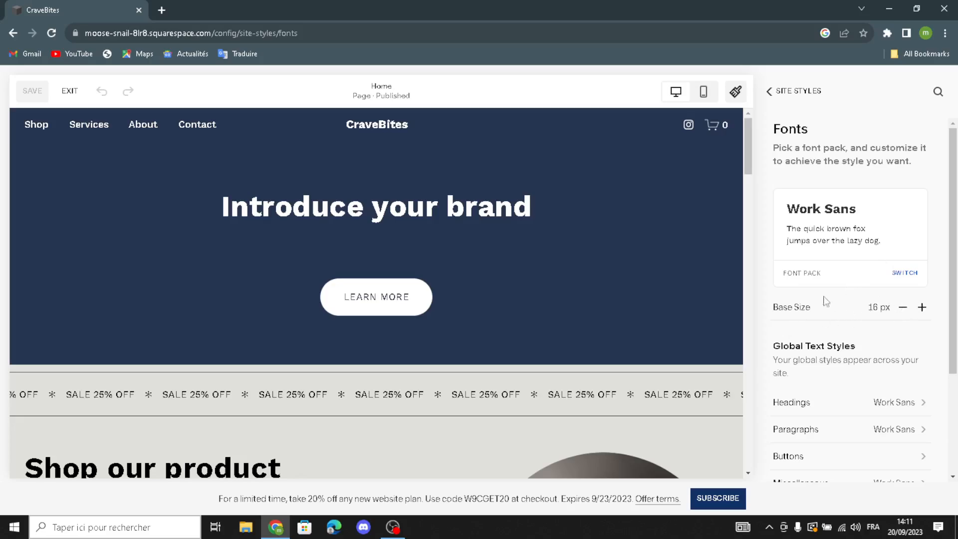
scroll(829, 391, down, 2)
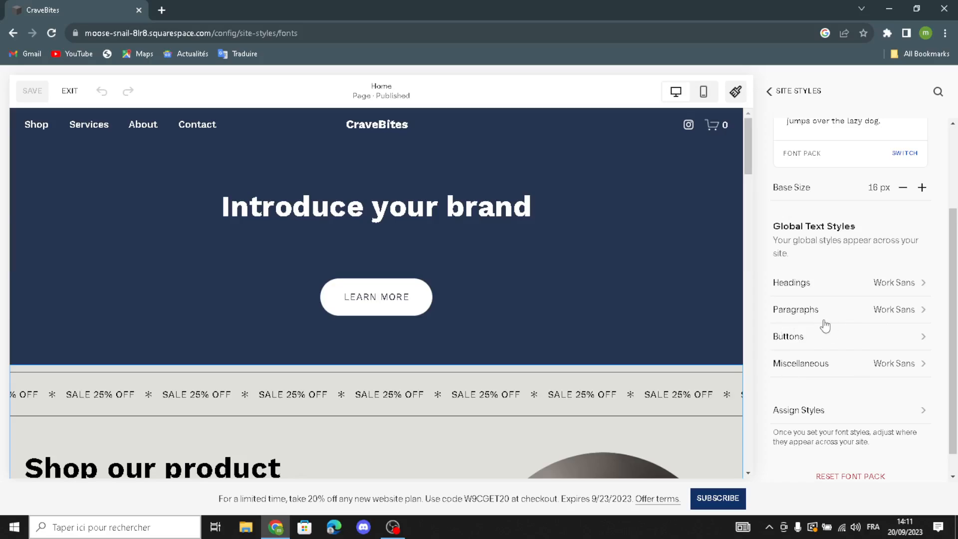
click(920, 340)
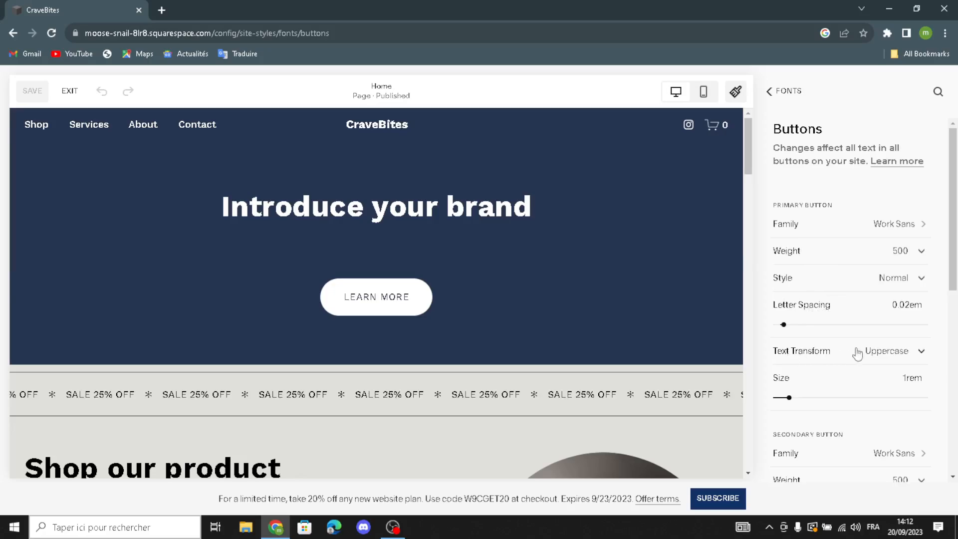
click(925, 357)
click(926, 358)
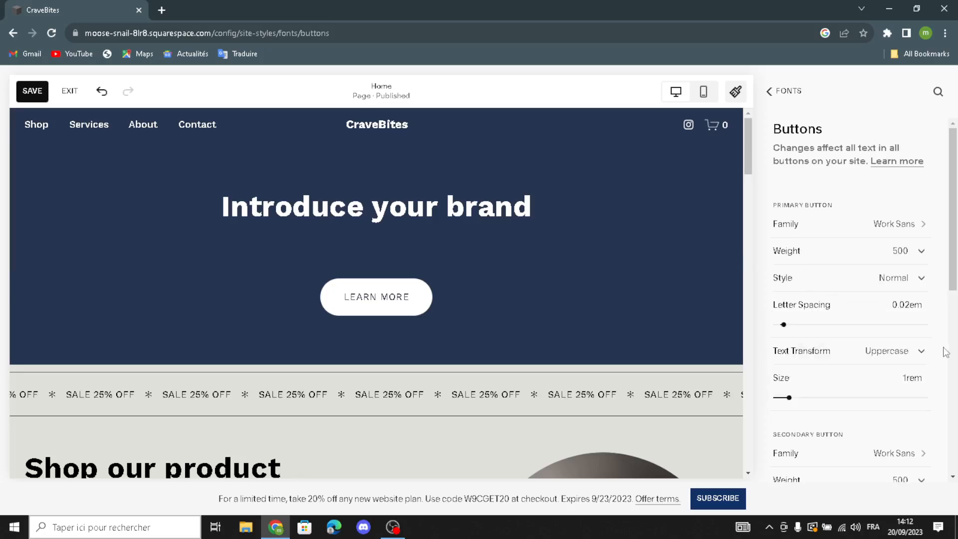
Review the primary, secondary and tertiary button text settings and the remaining font options, then return to the Site Styles overview.
scroll(818, 439, down, 1)
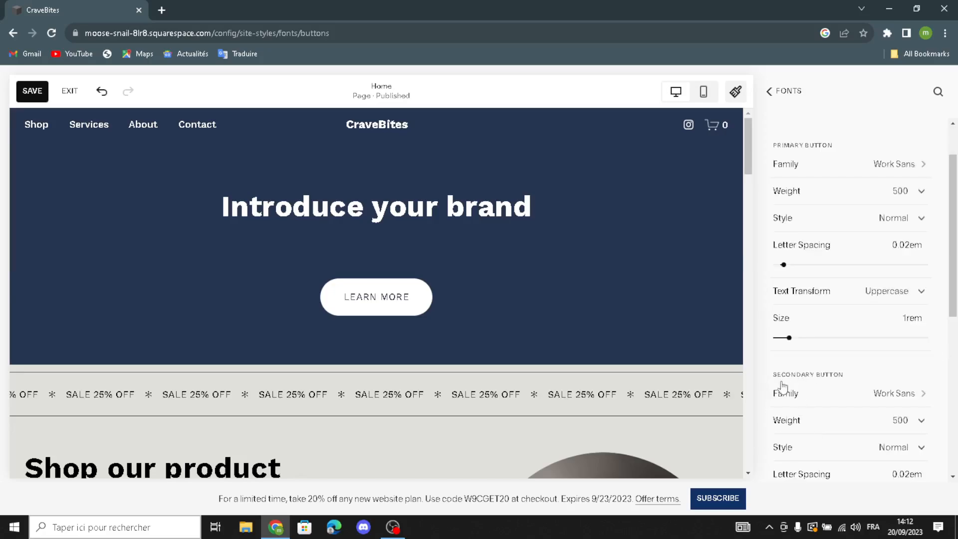
scroll(841, 434, down, 1)
scroll(841, 434, down, 1)
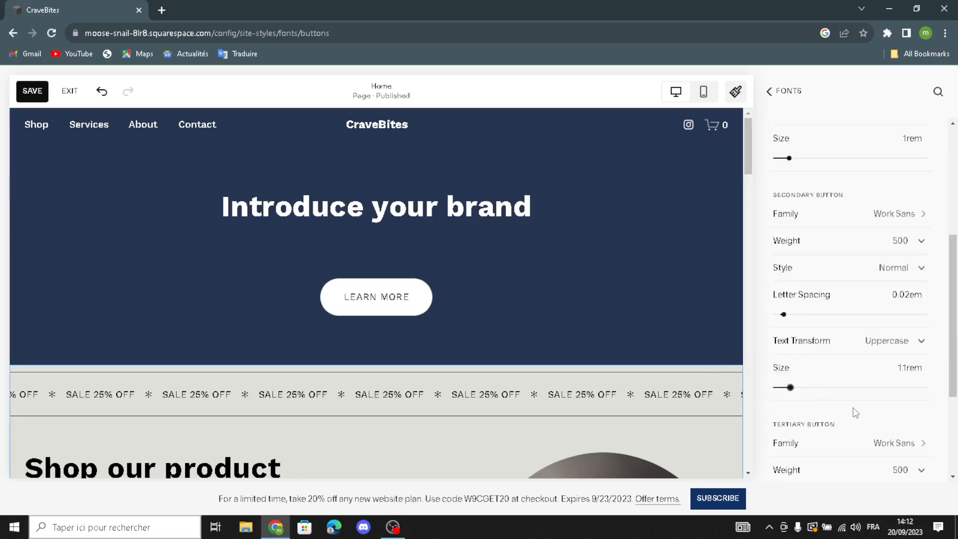
scroll(848, 415, down, 1)
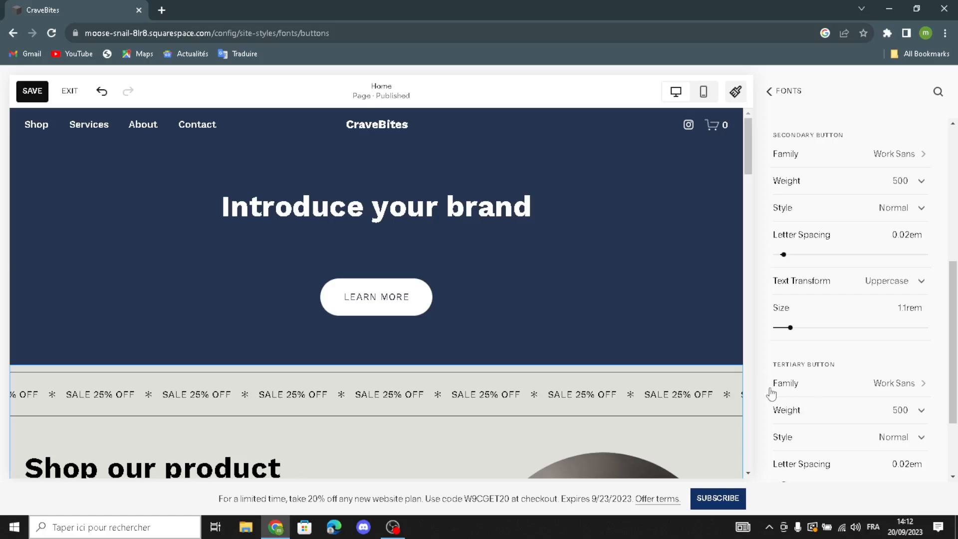
scroll(798, 394, down, 2)
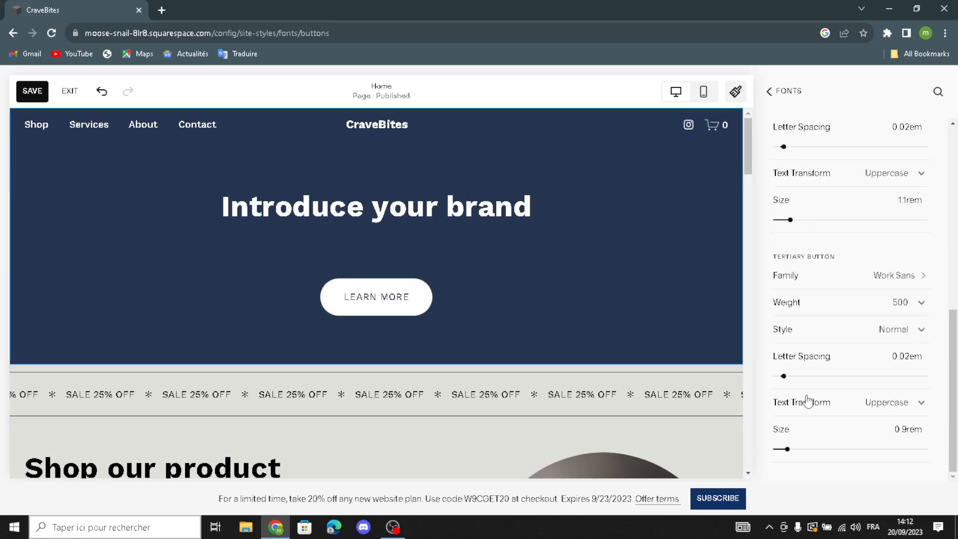
scroll(832, 429, up, 4)
click(769, 91)
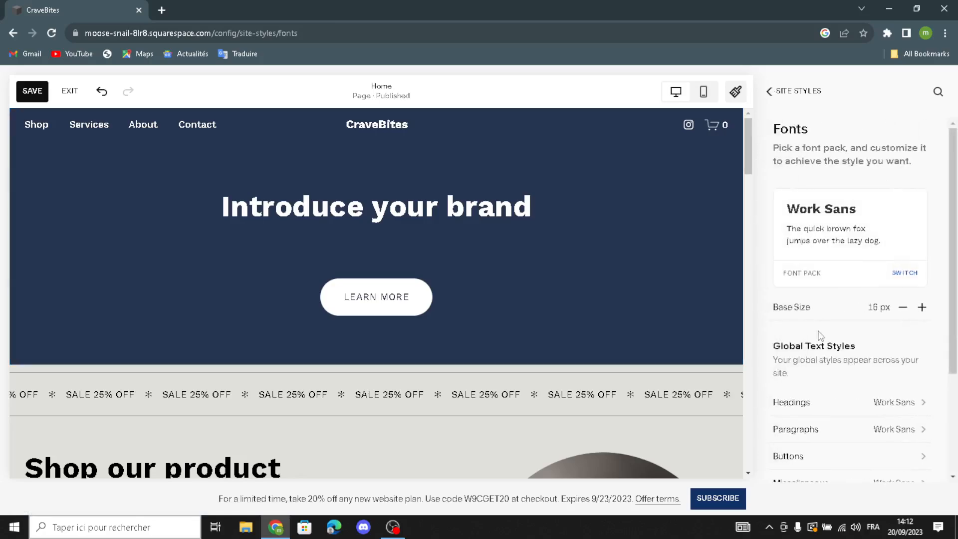
scroll(818, 335, down, 3)
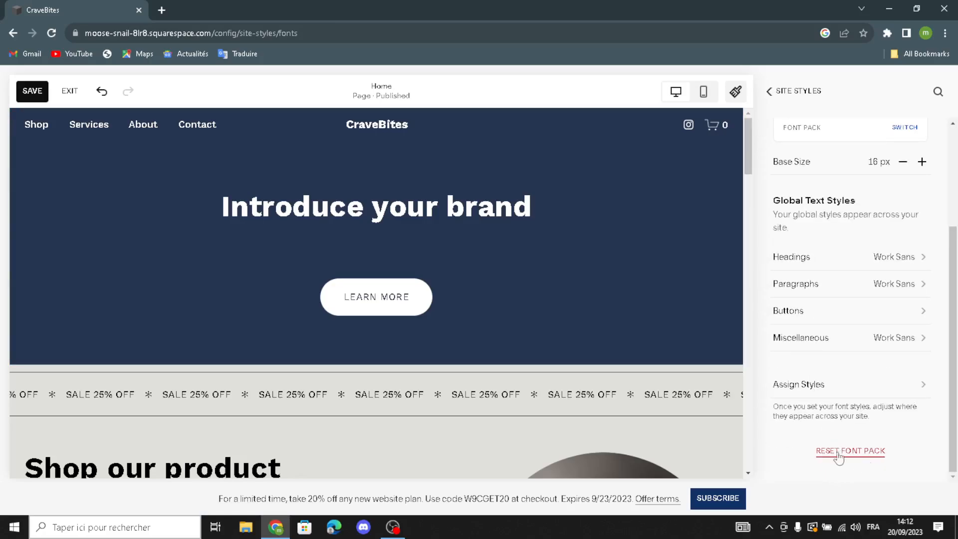
click(769, 91)
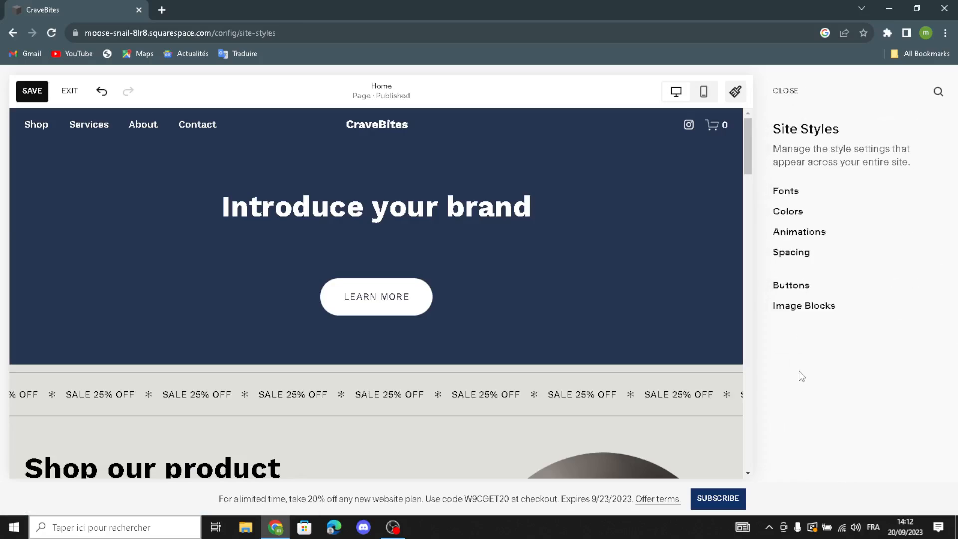
Open the Bright 2 color theme for editing and look at the custom color picker of its navigation links.
click(790, 212)
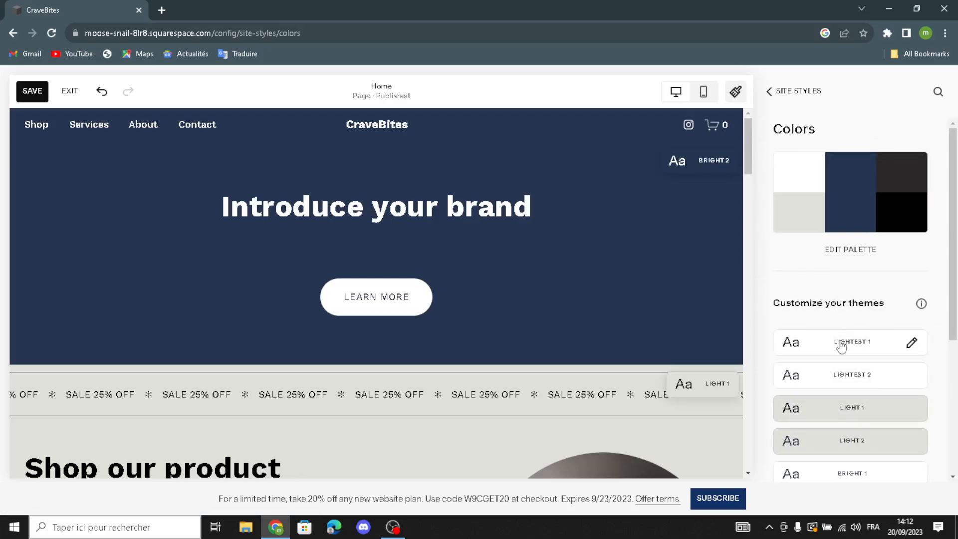
scroll(841, 344, down, 2)
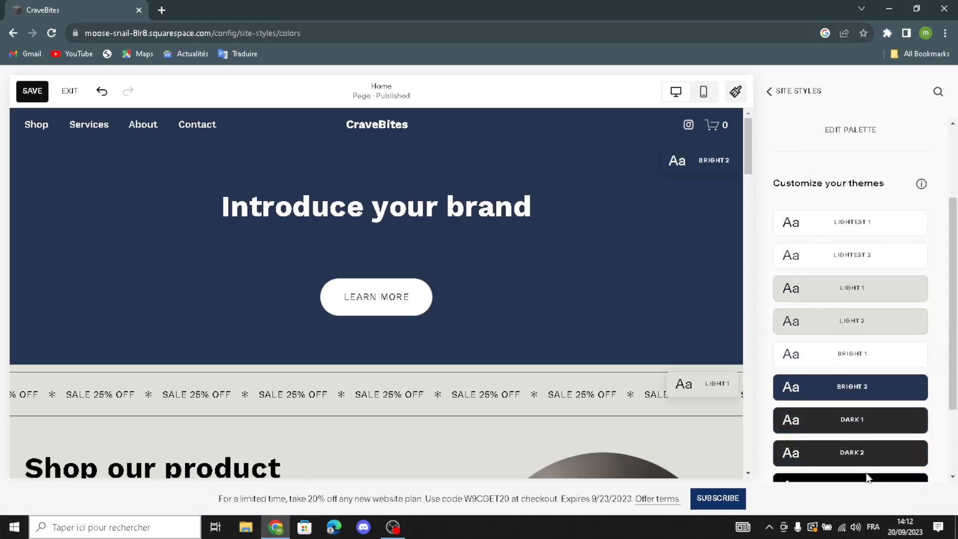
scroll(851, 451, down, 2)
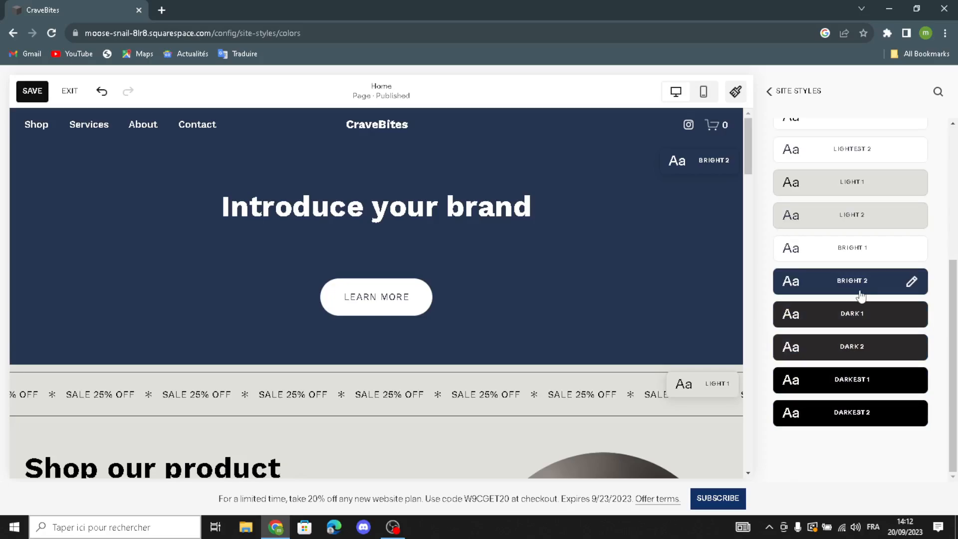
click(860, 295)
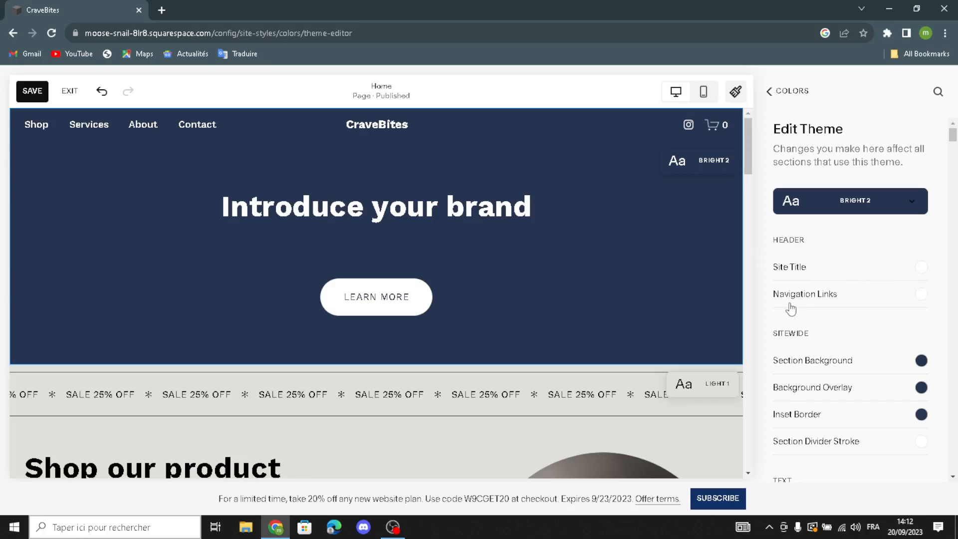
click(924, 297)
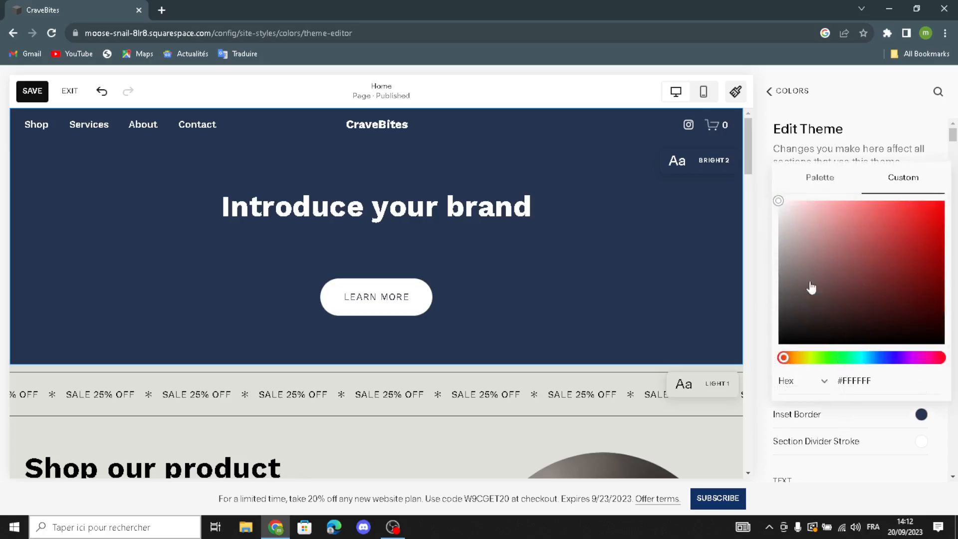
click(763, 291)
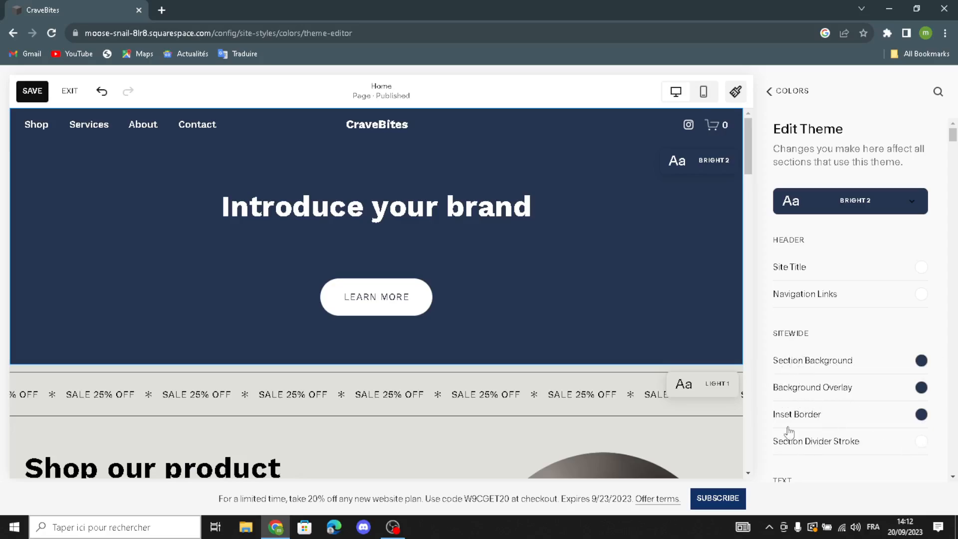
Examine the Bright 2 theme's sitewide, text and link colors, then return to the Site Styles overview.
scroll(797, 423, down, 1)
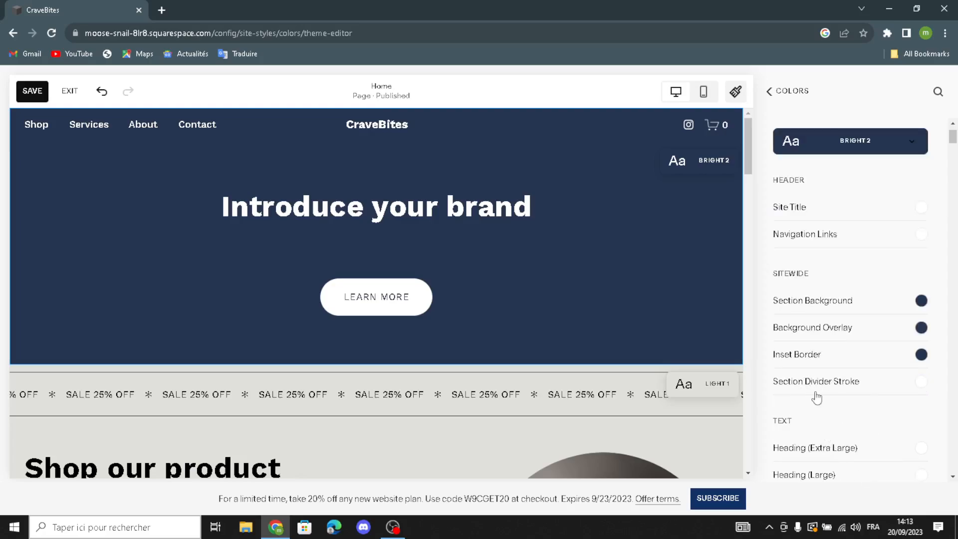
scroll(816, 397, down, 1)
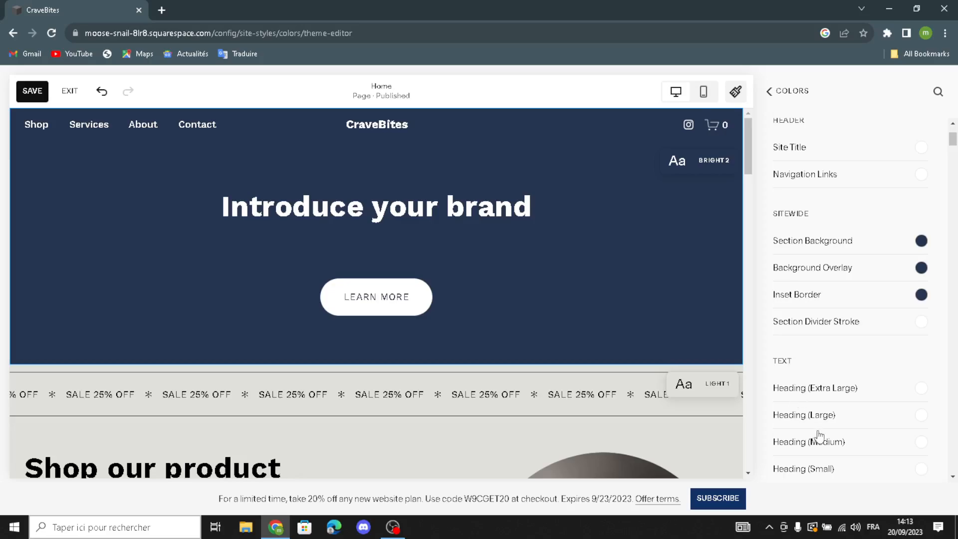
scroll(819, 438, down, 1)
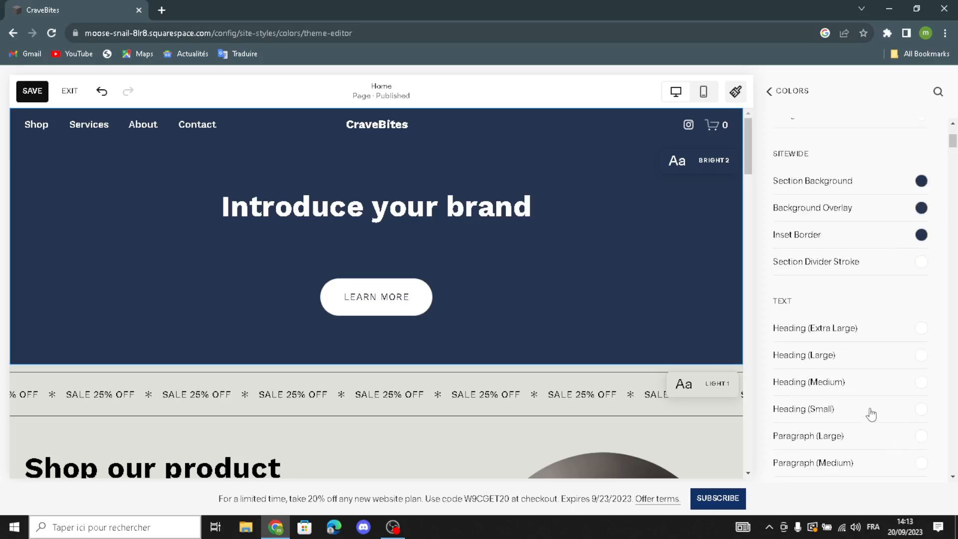
scroll(870, 413, down, 2)
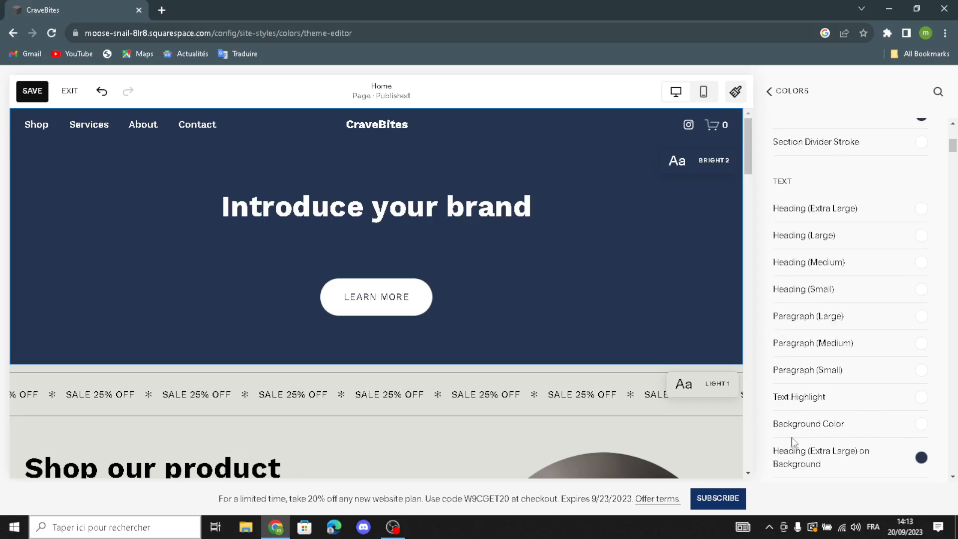
scroll(792, 436, down, 5)
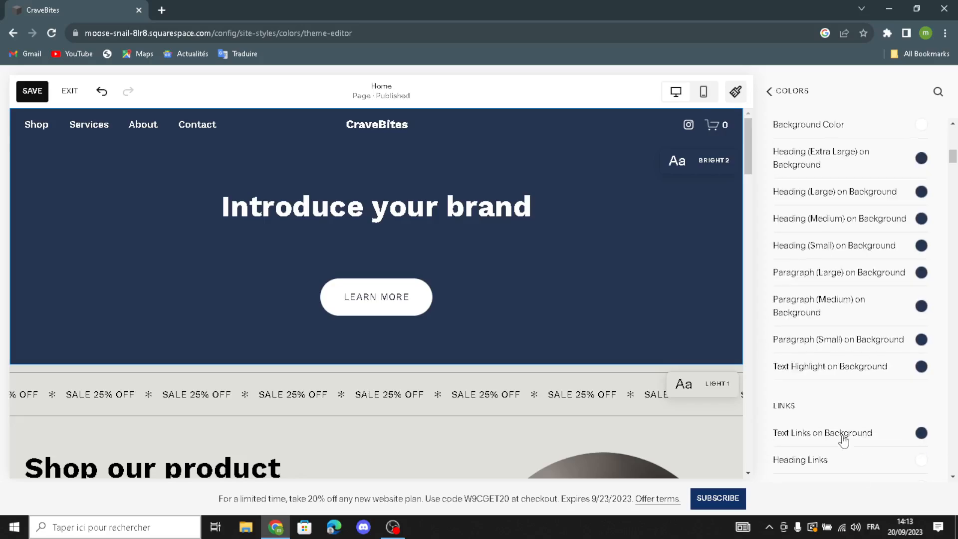
scroll(831, 418, down, 3)
scroll(811, 365, up, 3)
click(767, 93)
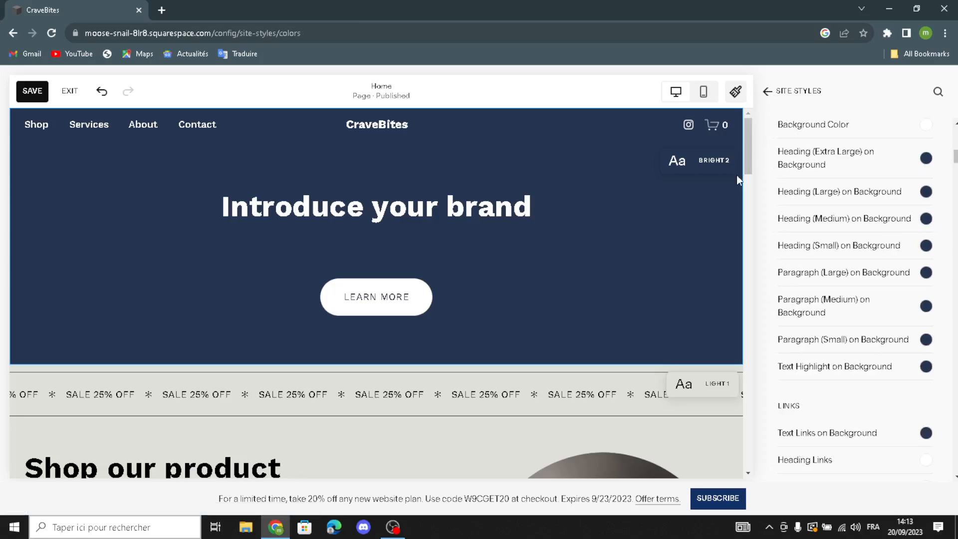
click(767, 91)
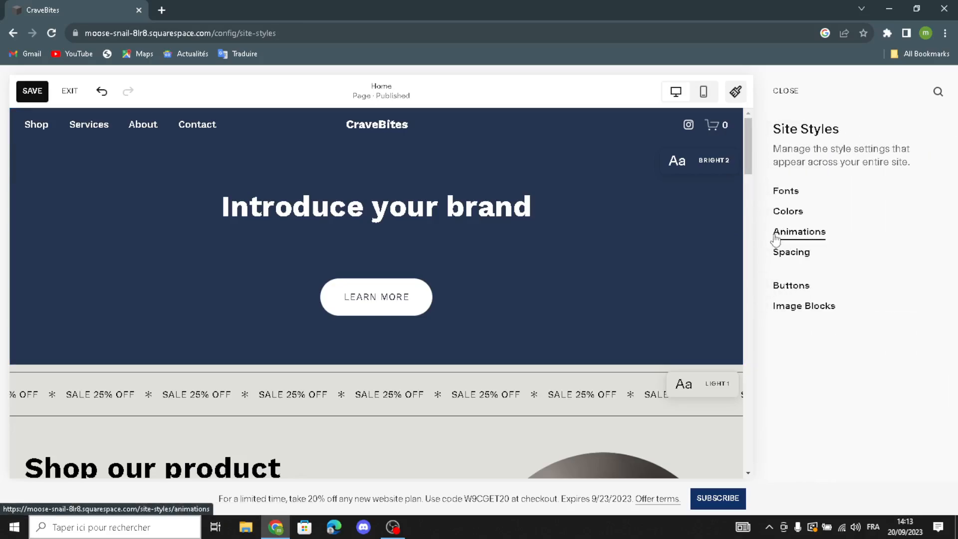
Try the Slide and Clip animation styles, then apply Flex as the site-wide animation and return to the Site Styles overview.
click(774, 236)
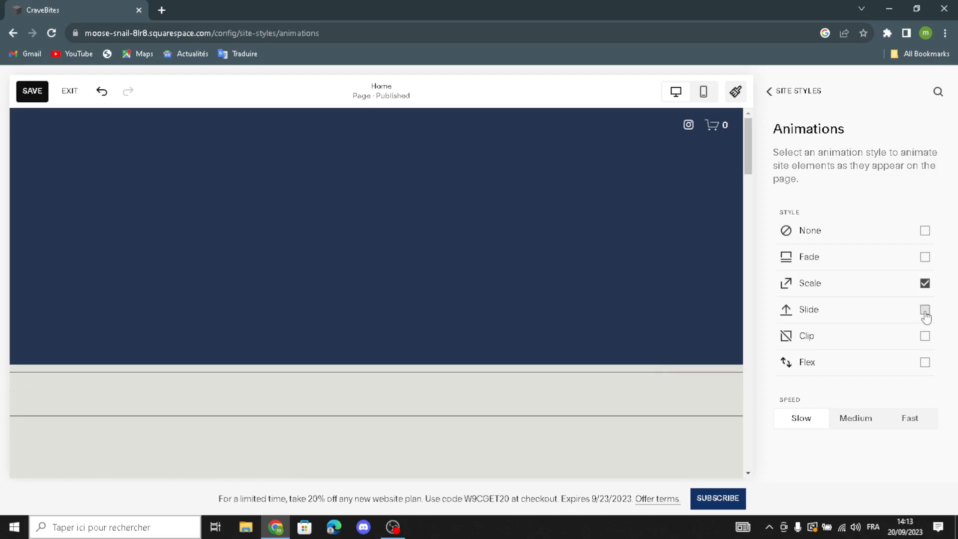
click(925, 311)
click(925, 336)
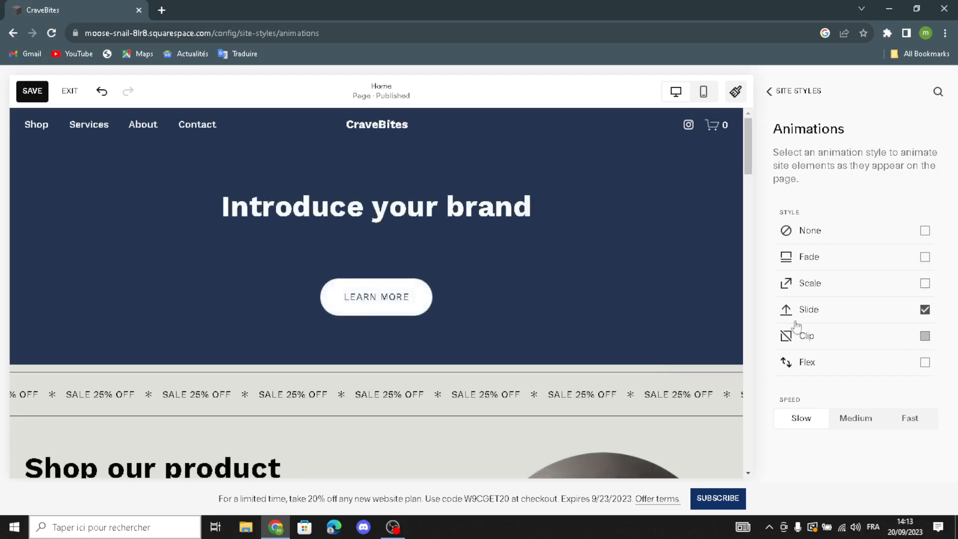
click(924, 362)
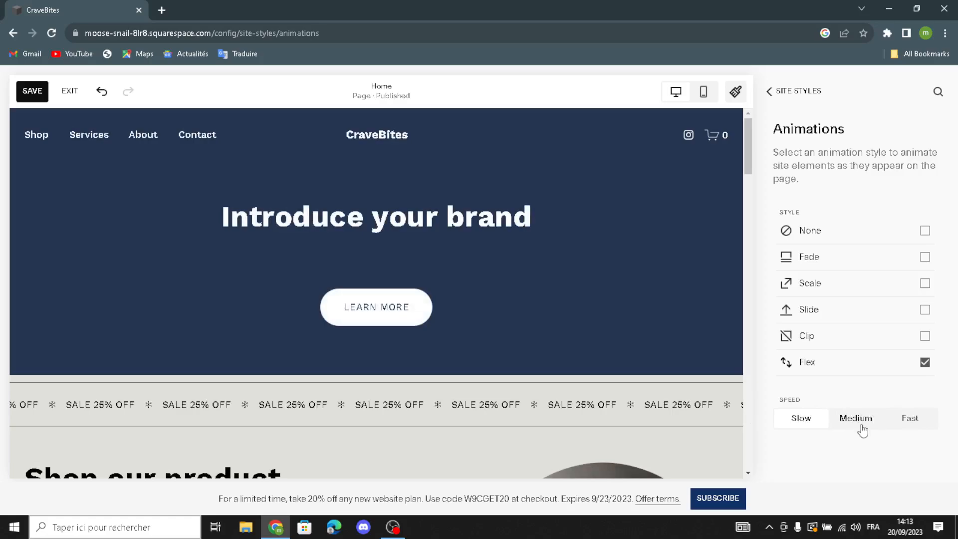
click(767, 92)
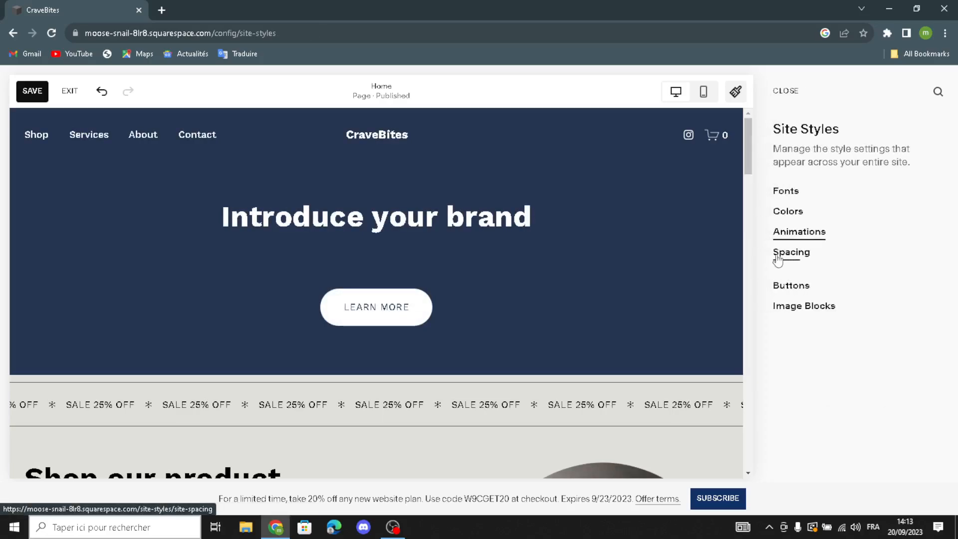
Examine the primary button's shape and outline in the site-wide button styles, keeping the outline at 0 px, then return to Site Styles.
click(780, 290)
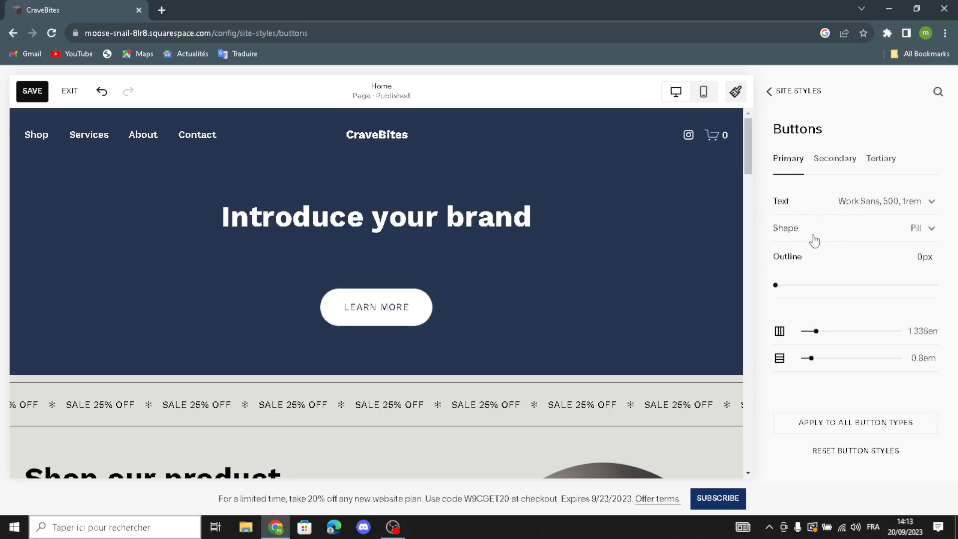
mouse_move(775, 285)
mouse_down()
mouse_move(791, 285)
mouse_move(775, 285)
mouse_up()
click(766, 98)
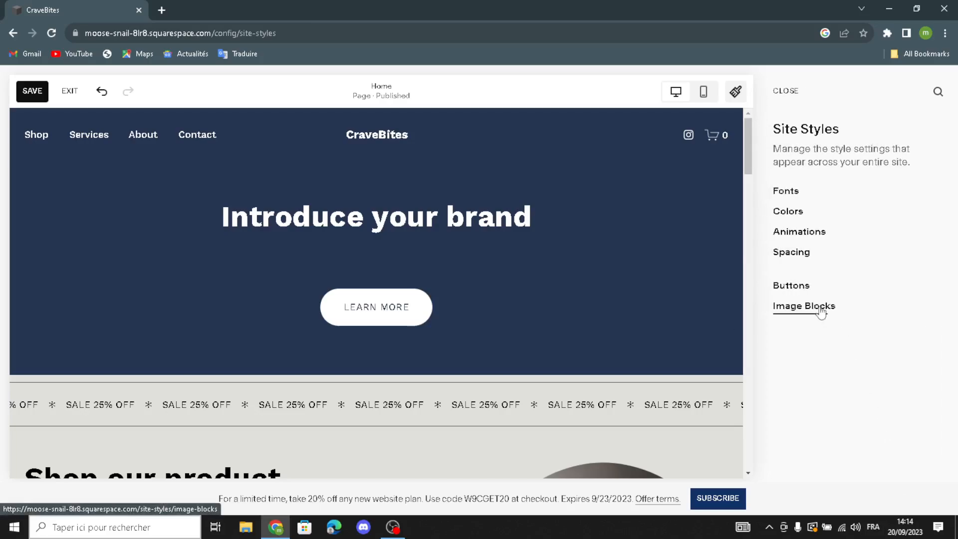
Examine the site-wide image block settings for the Poster, Card and Overlap layouts.
click(799, 307)
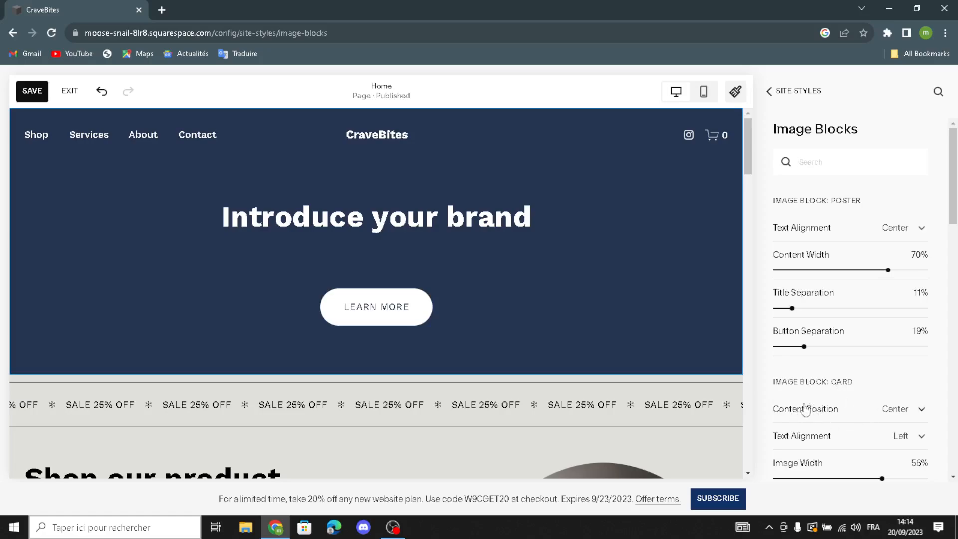
scroll(776, 435, down, 1)
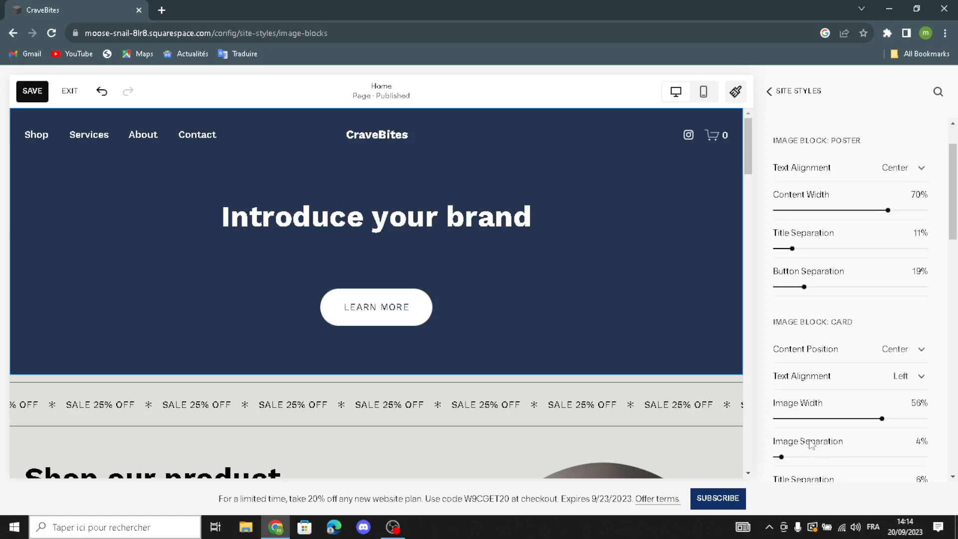
scroll(816, 486, down, 1)
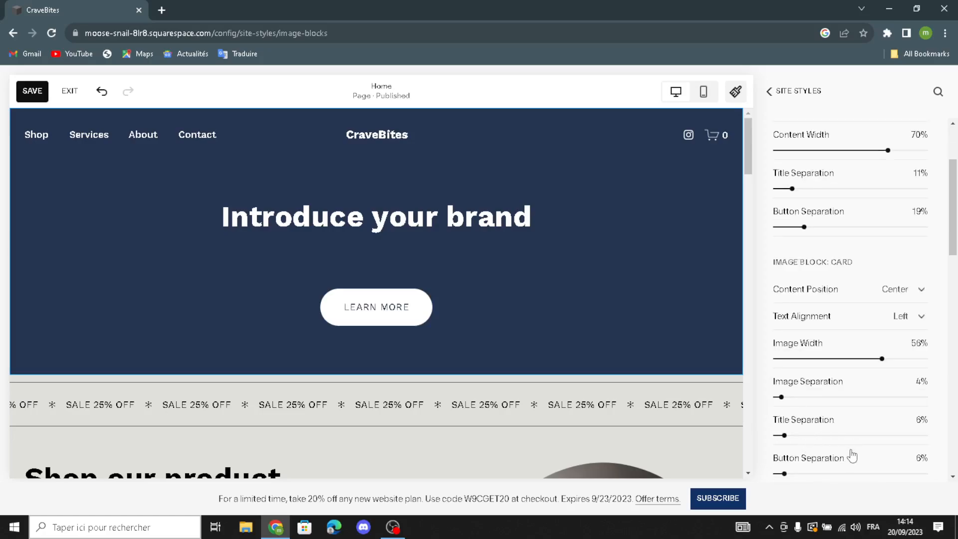
scroll(852, 455, down, 1)
scroll(839, 407, down, 5)
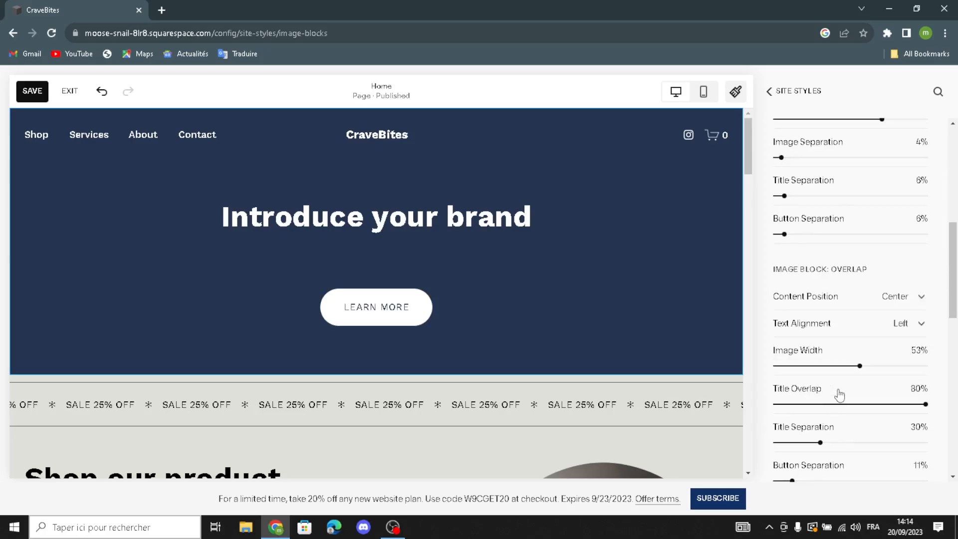
Close the site styles, open the site header for editing and examine its site title and logo settings.
click(767, 92)
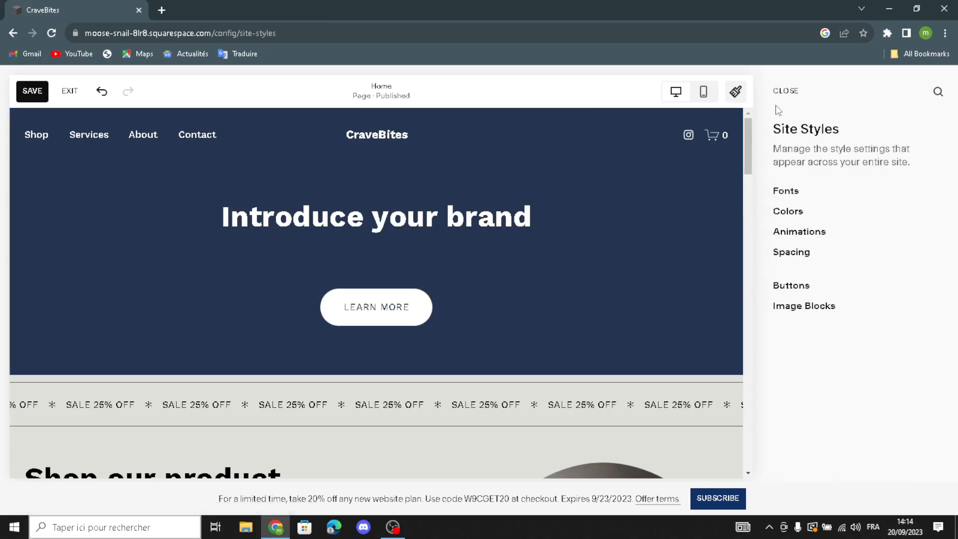
click(778, 93)
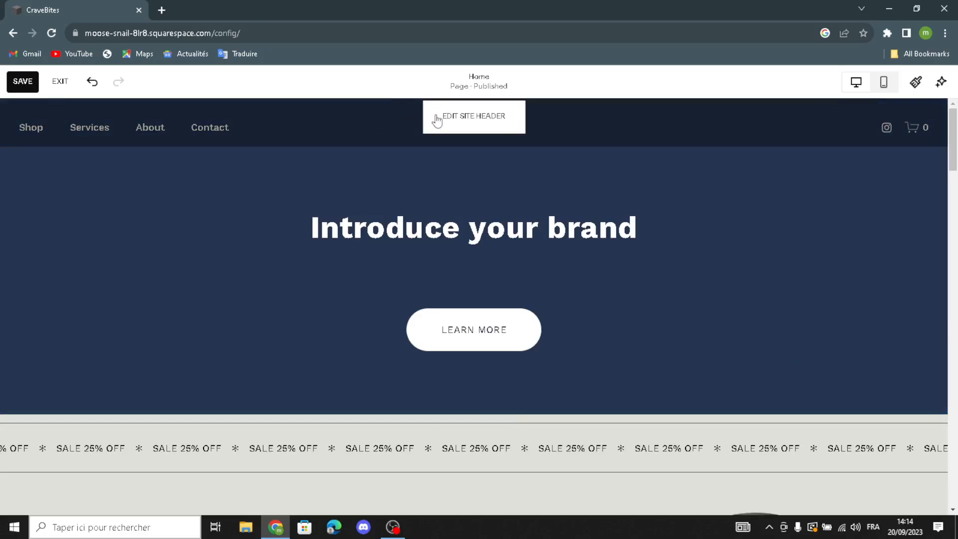
click(464, 120)
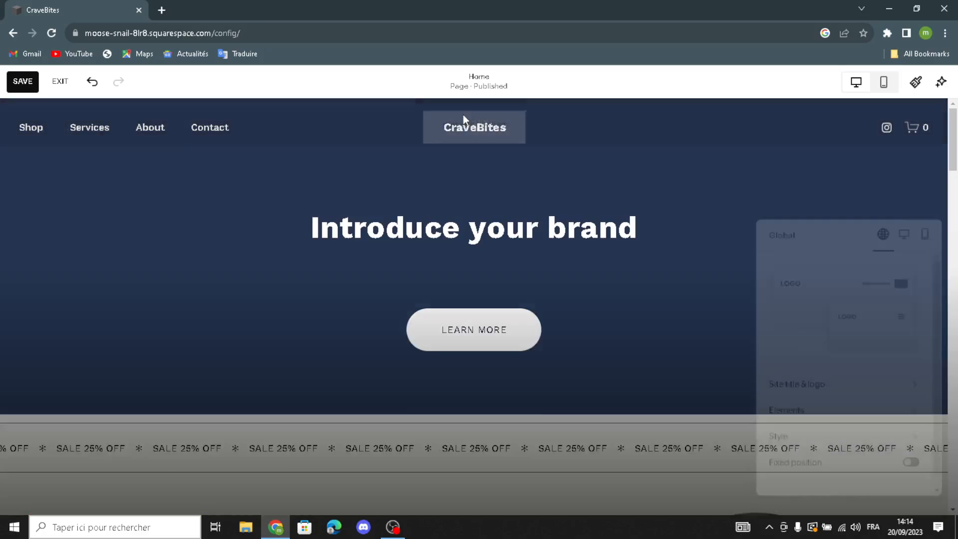
click(831, 387)
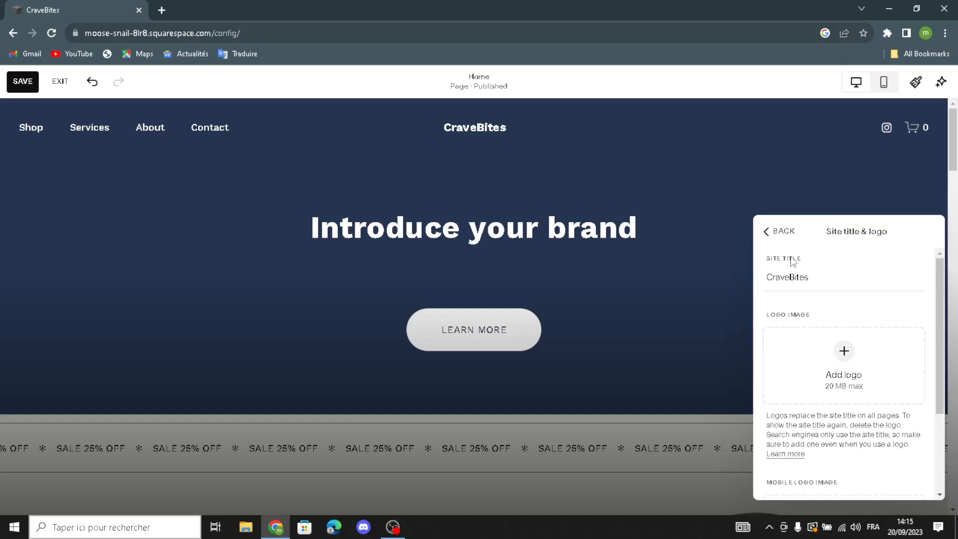
double_click(830, 272)
click(865, 295)
scroll(769, 449, down, 2)
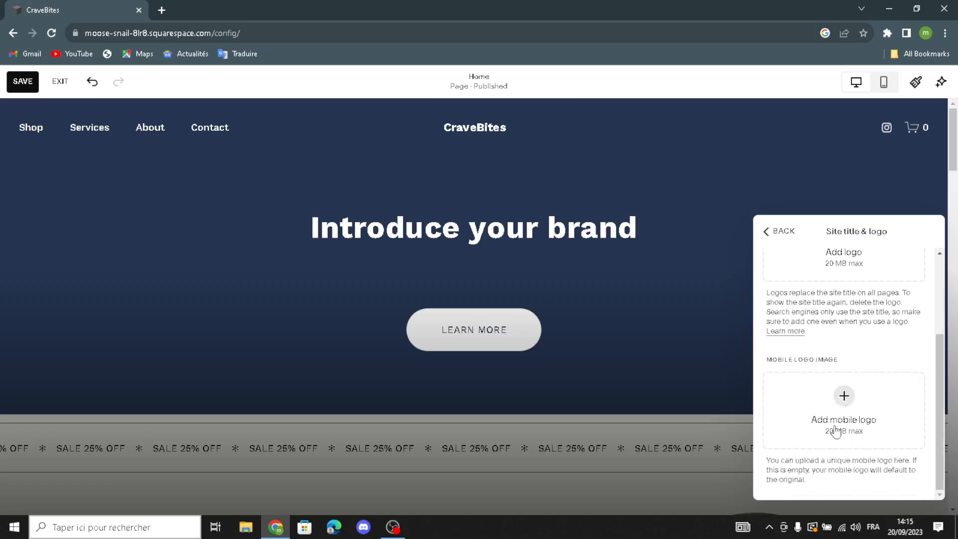
click(778, 231)
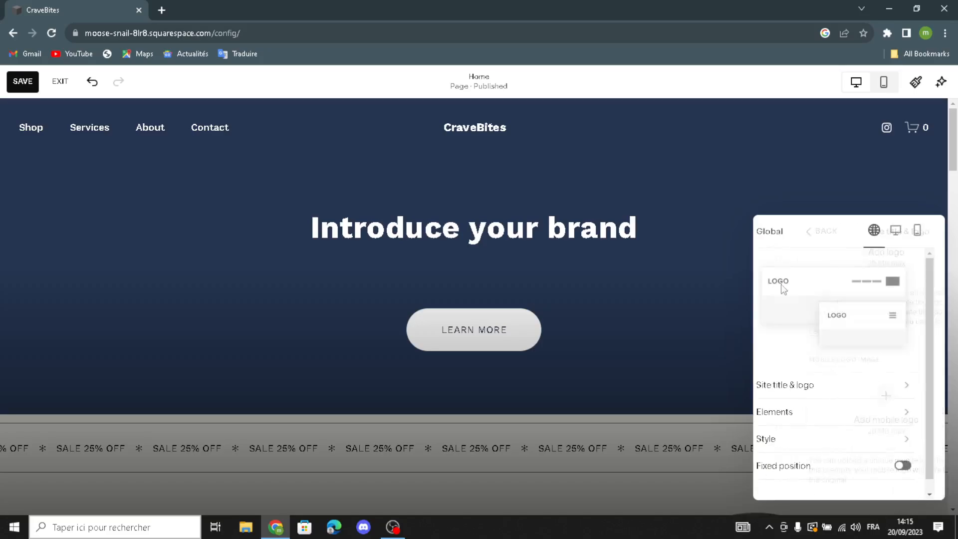
Enable the button in the site header's elements, keeping Get Started as its text.
click(819, 409)
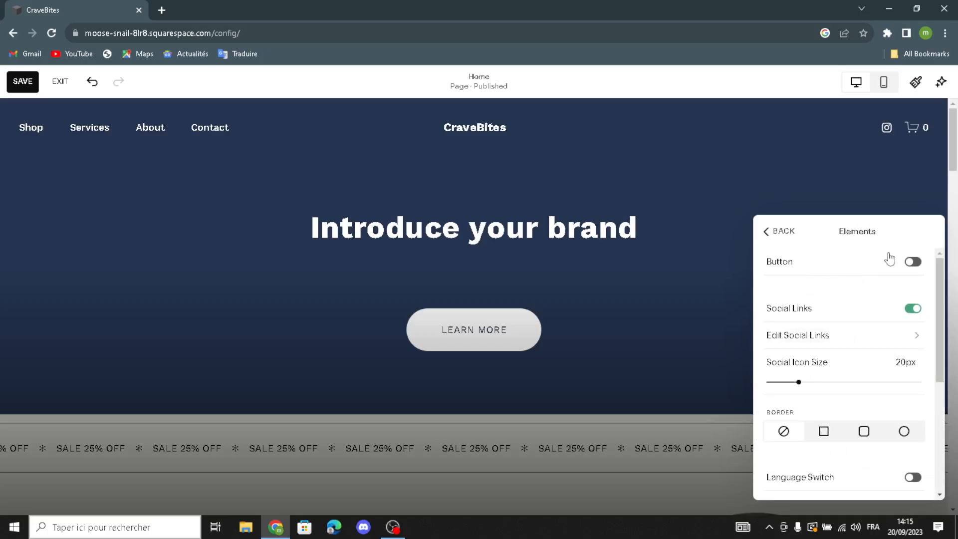
click(910, 263)
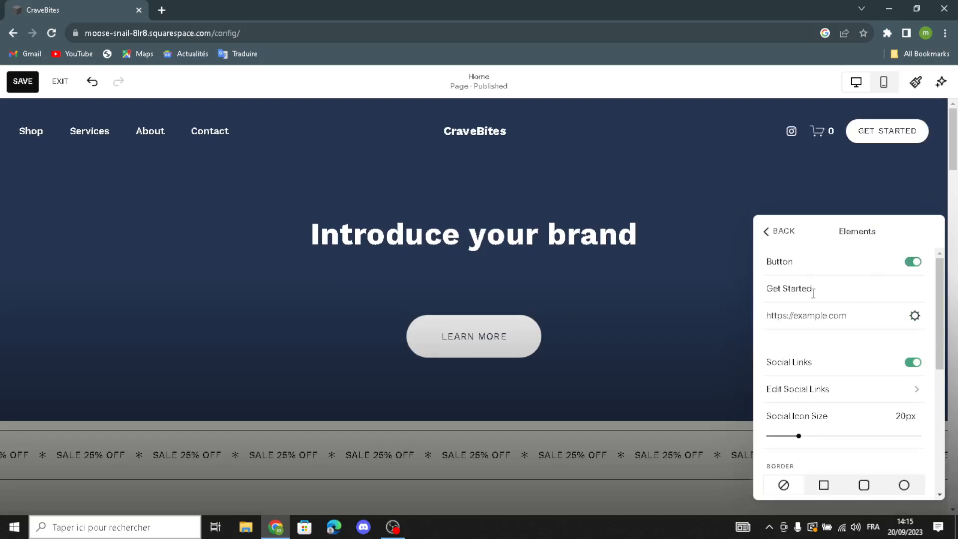
drag(865, 285, 768, 289)
click(832, 289)
Change the header's cart icon to the outlined shopping basket, then finish editing the site header.
scroll(829, 436, down, 2)
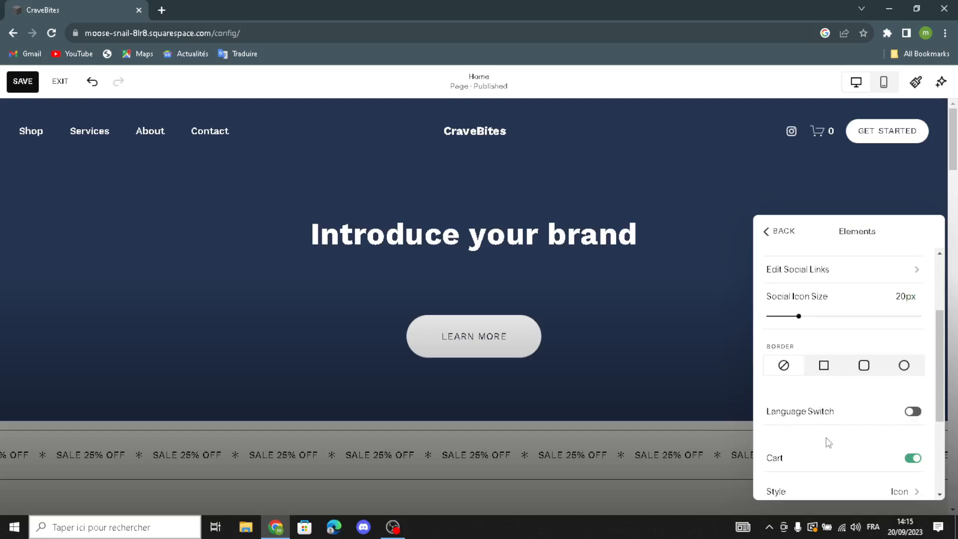
scroll(829, 443, down, 1)
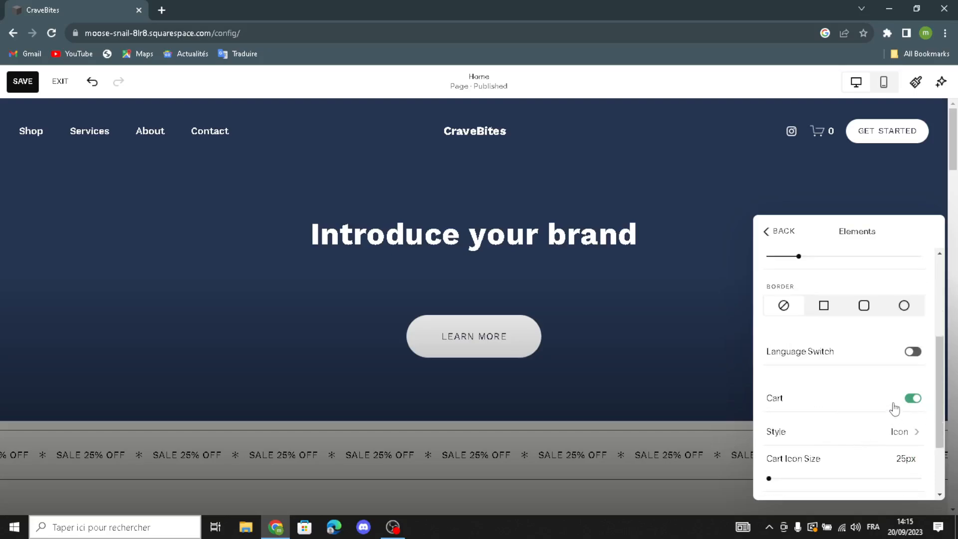
click(907, 438)
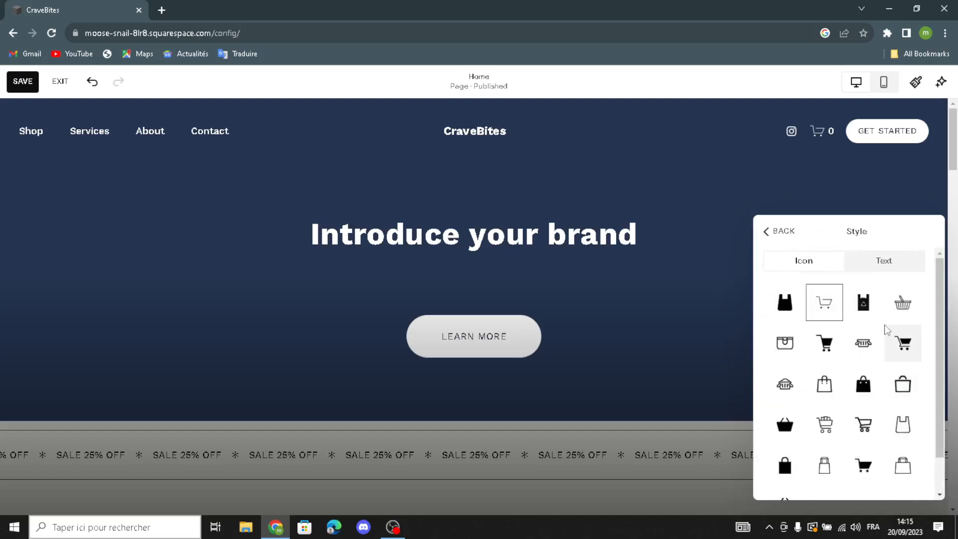
click(901, 306)
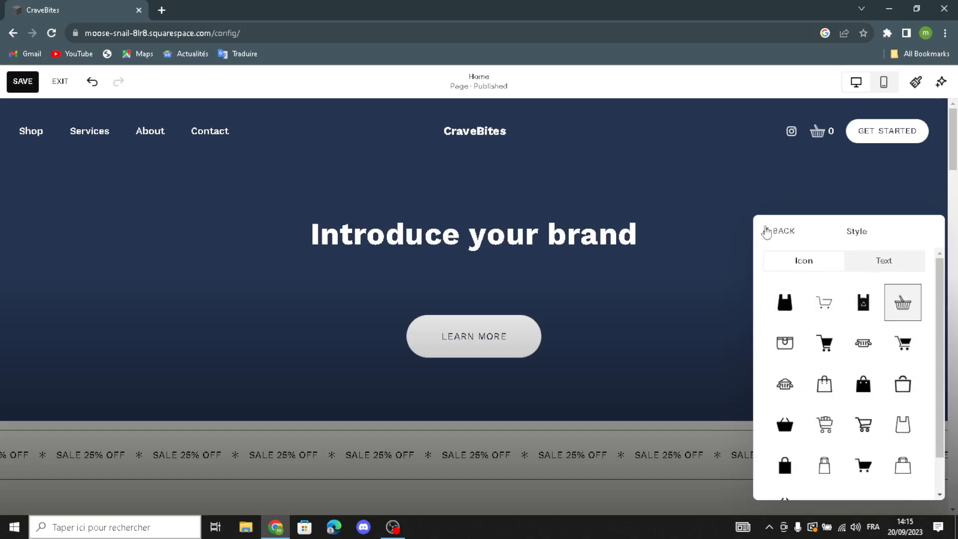
click(766, 236)
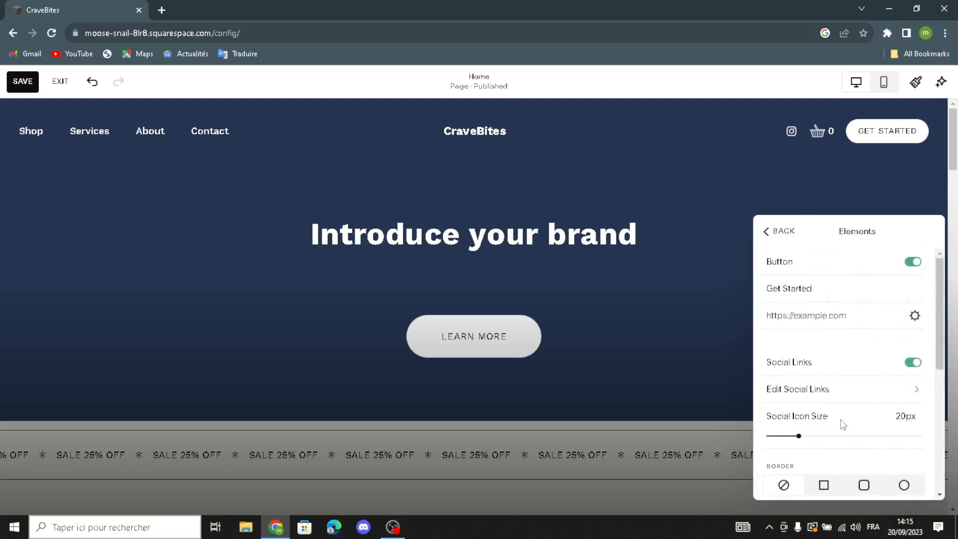
scroll(841, 422, down, 3)
scroll(843, 425, down, 2)
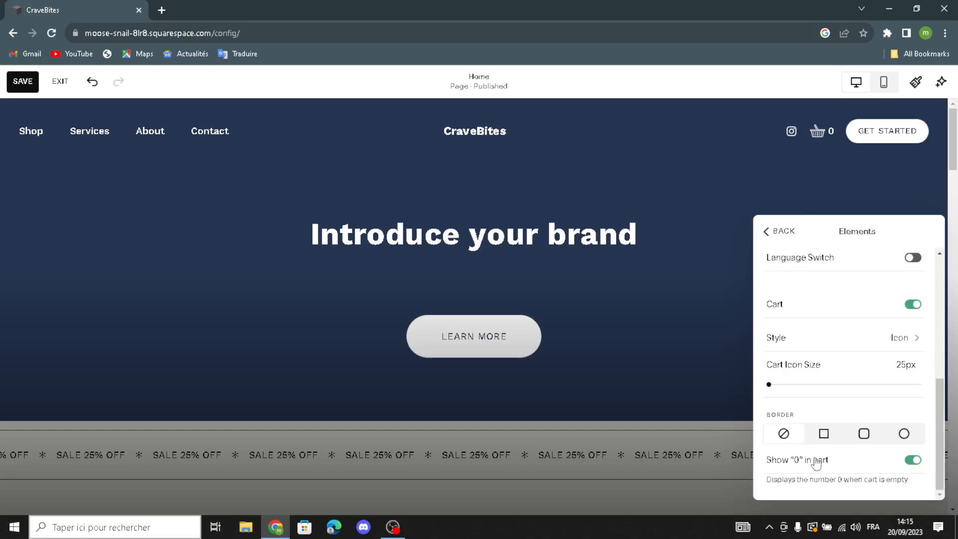
click(776, 231)
scroll(817, 368, down, 1)
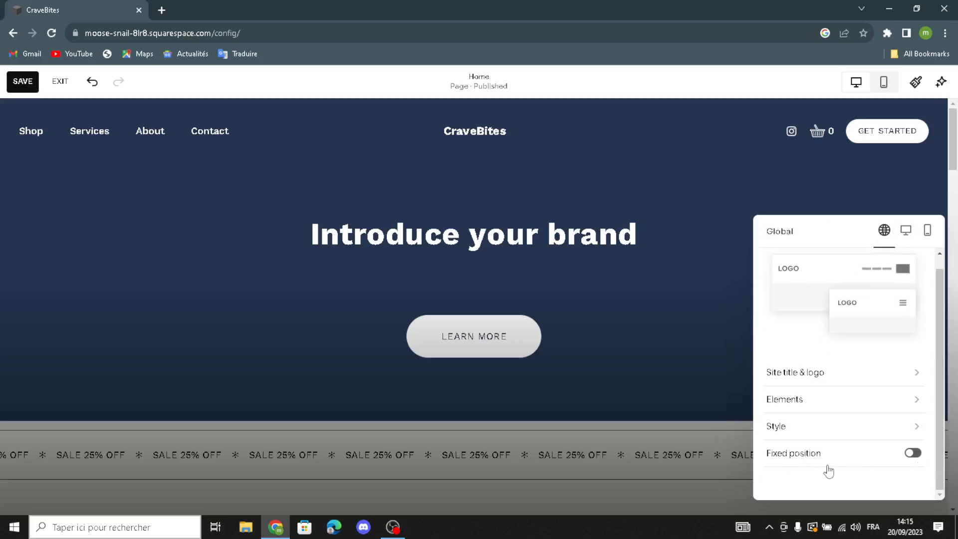
click(780, 202)
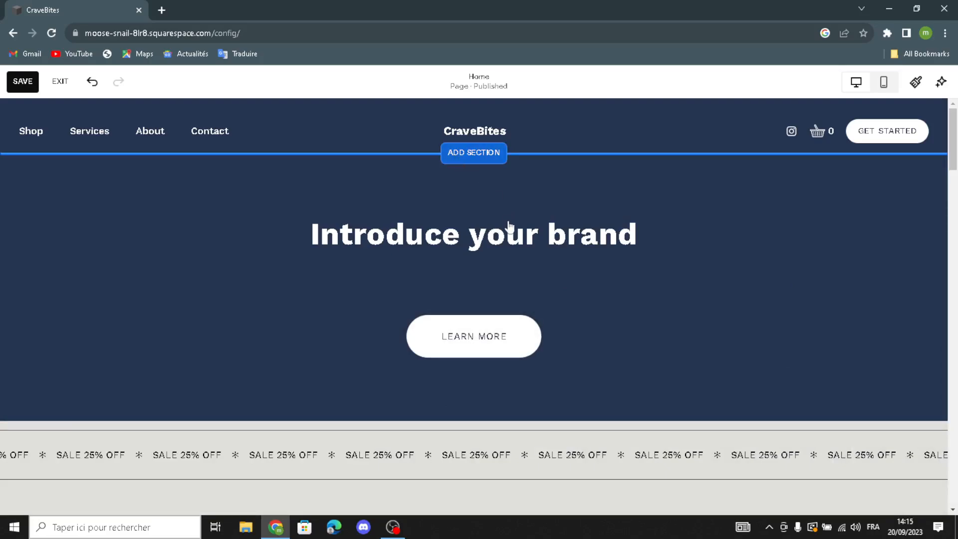
Add the "Tour dates." section from the Events layouts and place it directly below the "Introduce your brand" section.
click(473, 152)
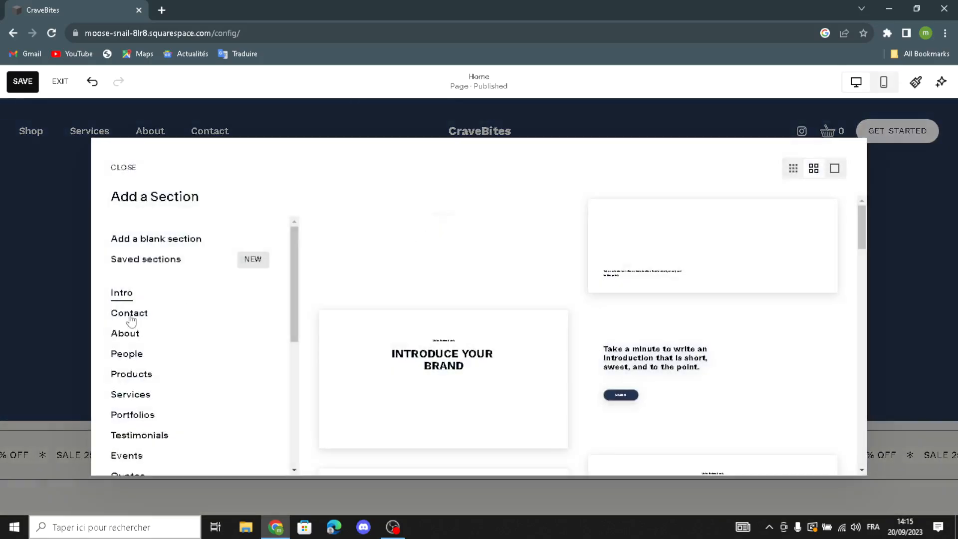
scroll(133, 340, down, 1)
scroll(143, 374, down, 3)
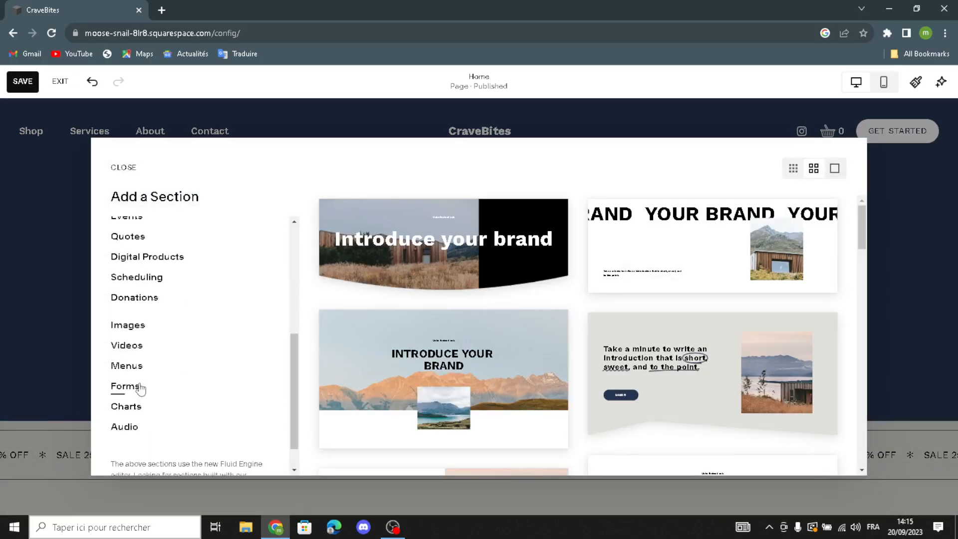
scroll(143, 339, up, 1)
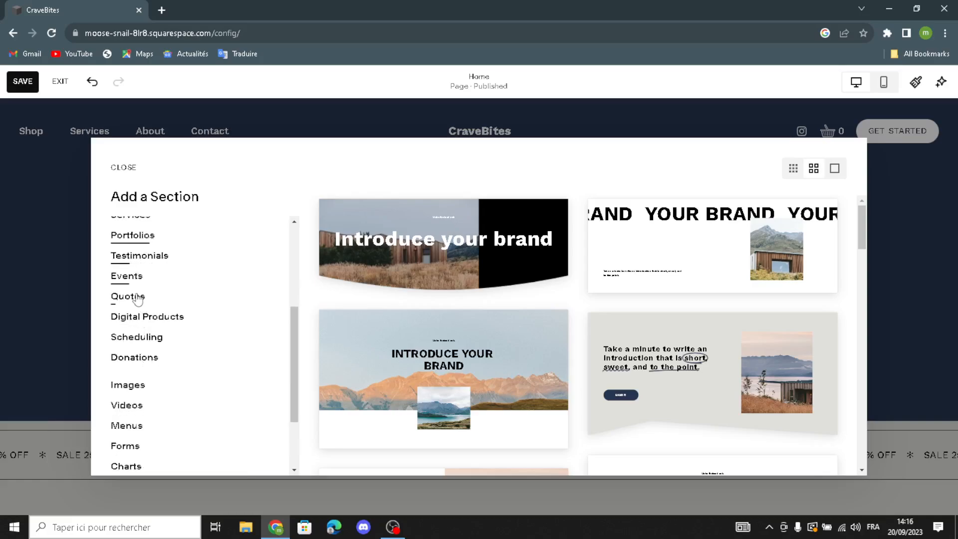
scroll(138, 299, up, 1)
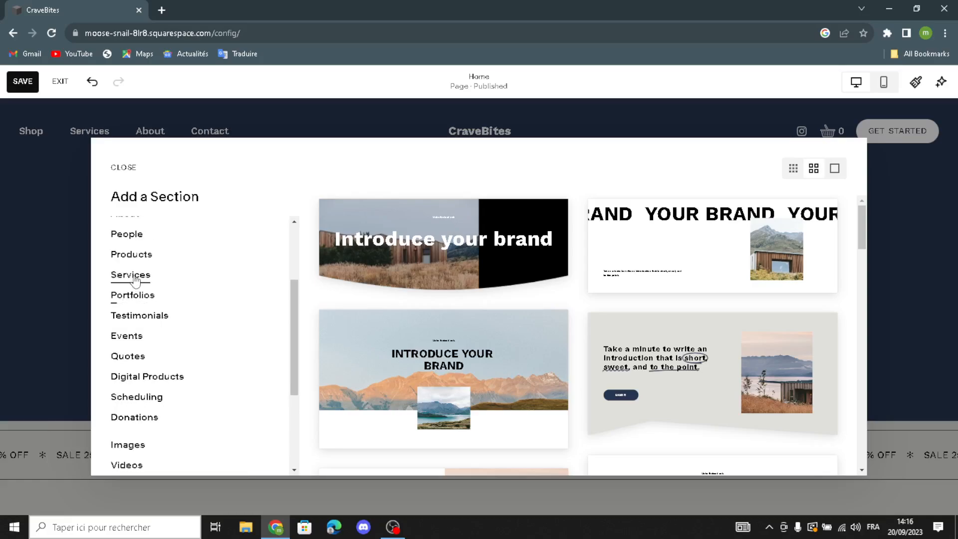
click(136, 277)
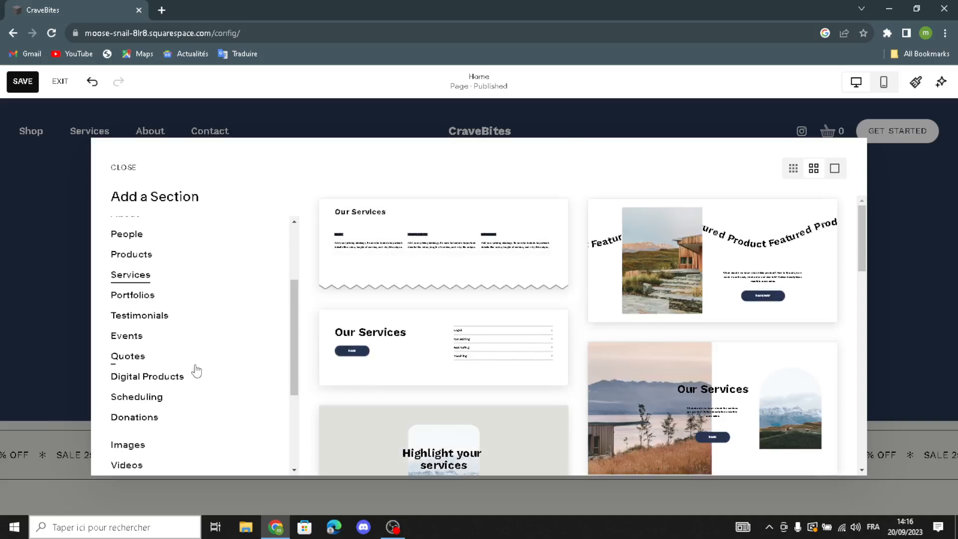
click(128, 338)
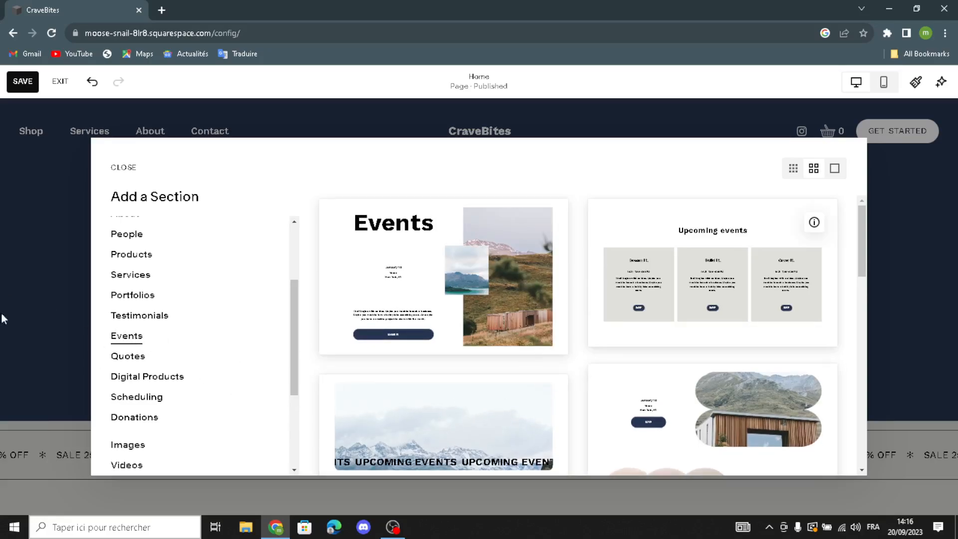
scroll(507, 389, down, 1)
scroll(498, 384, down, 6)
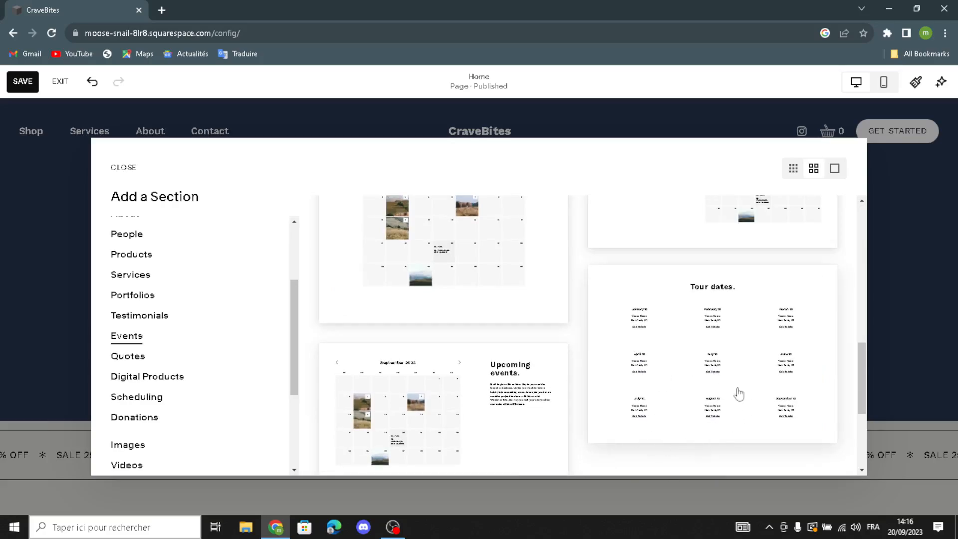
click(751, 366)
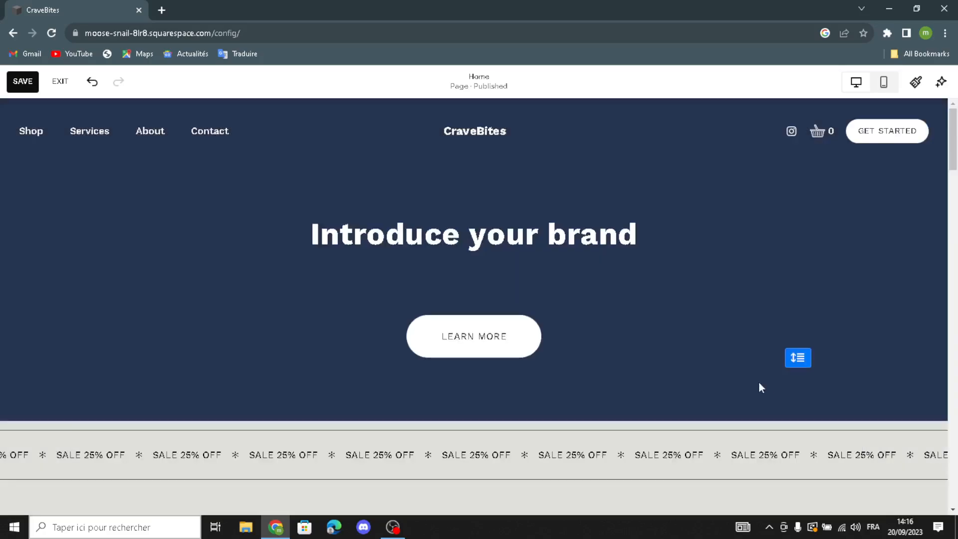
scroll(647, 322, down, 1)
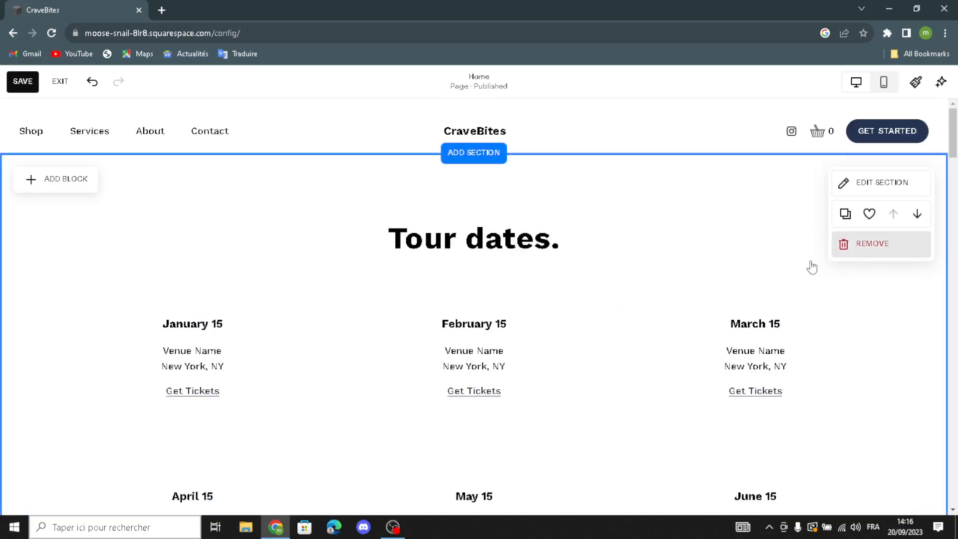
scroll(923, 215, up, 5)
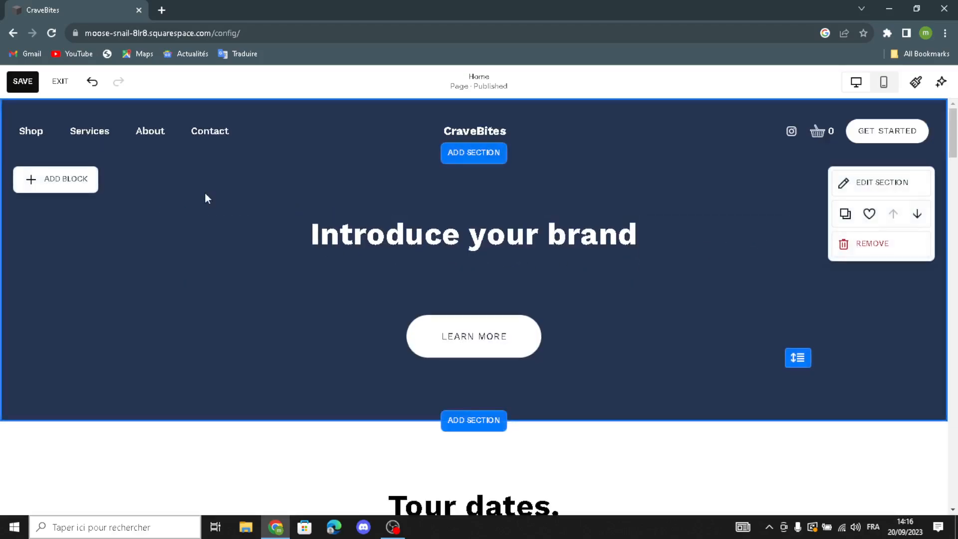
Add an image block to the "Introduce your brand" section and select it.
click(57, 180)
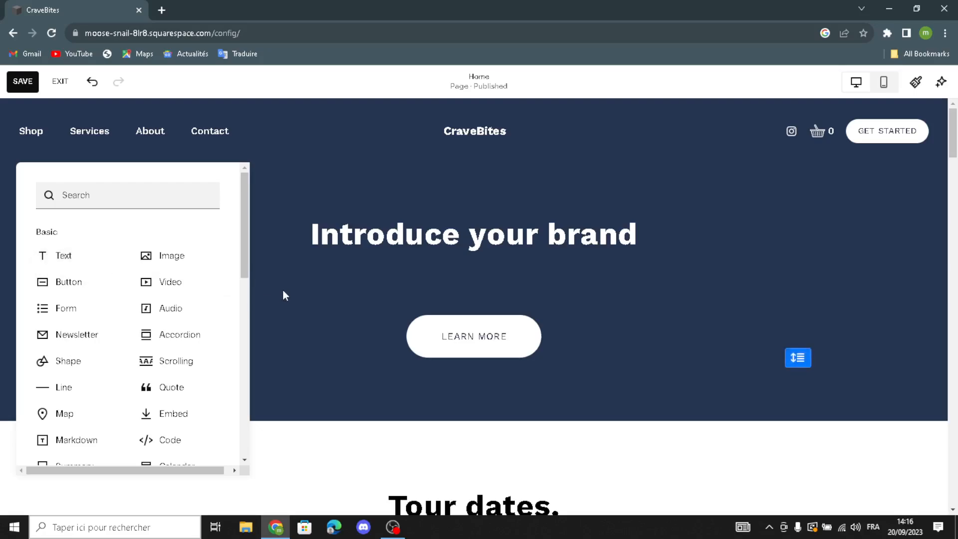
click(162, 257)
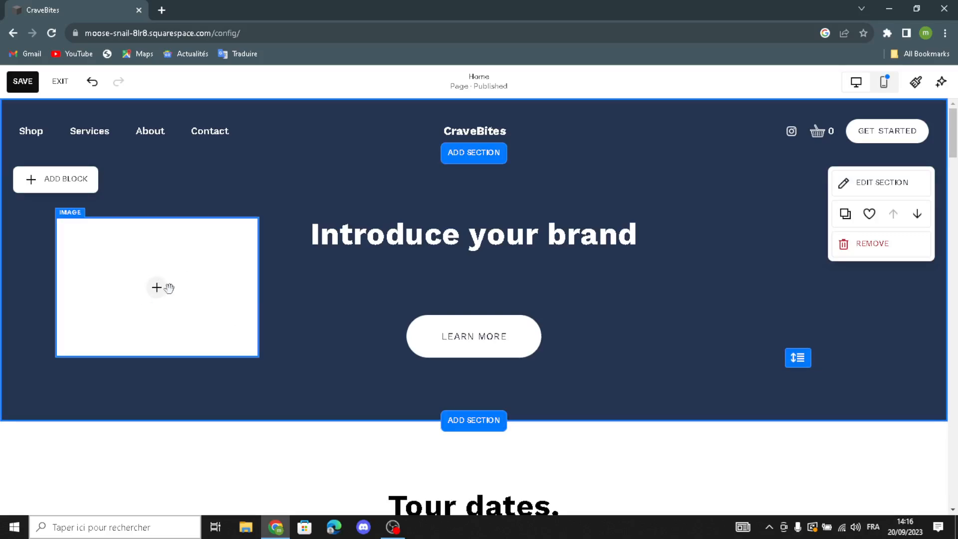
click(158, 292)
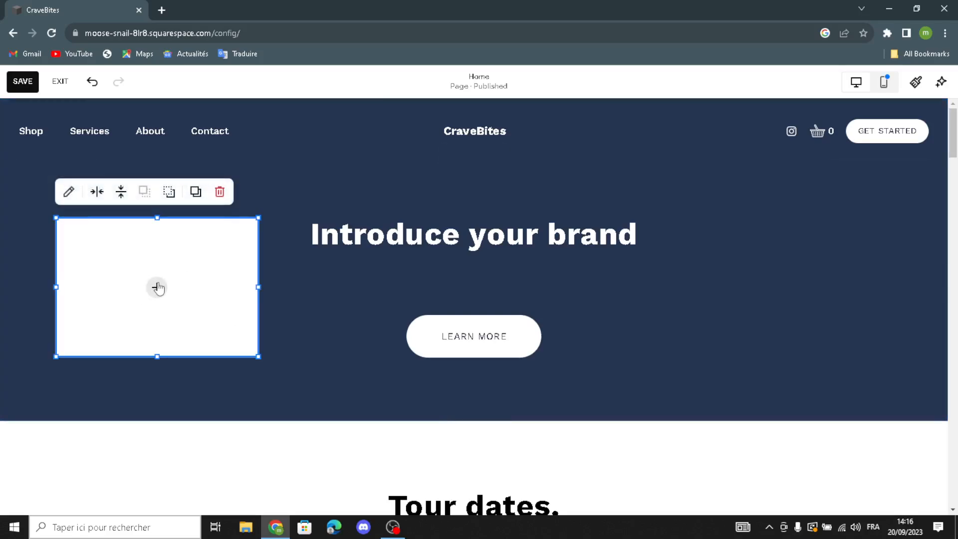
Search the free stock images for "food and beverages" for the image block in the "Introduce your brand" section.
click(155, 287)
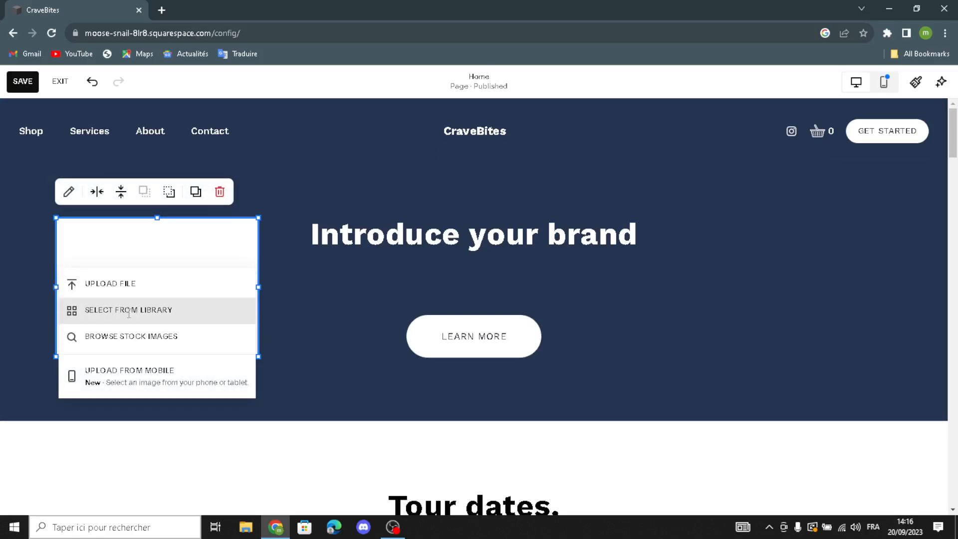
click(143, 338)
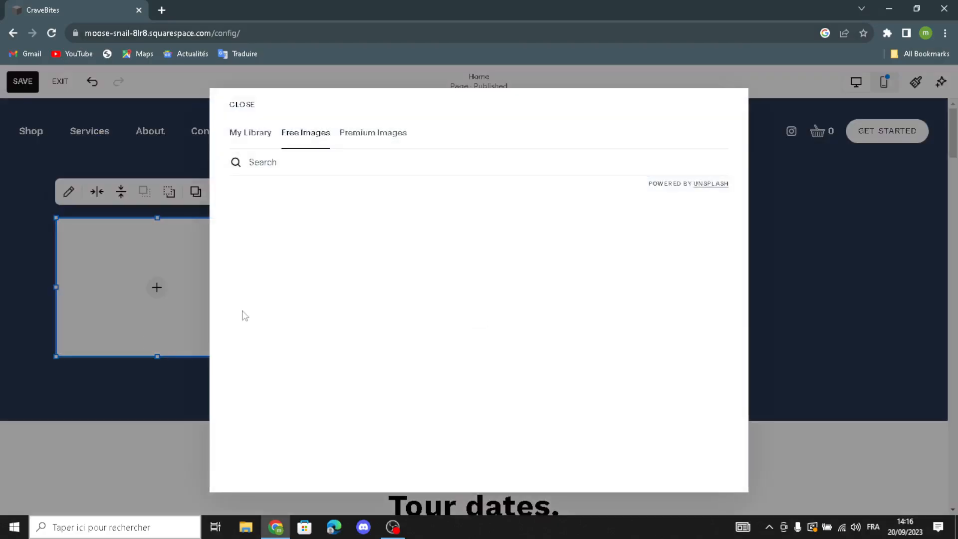
click(283, 165)
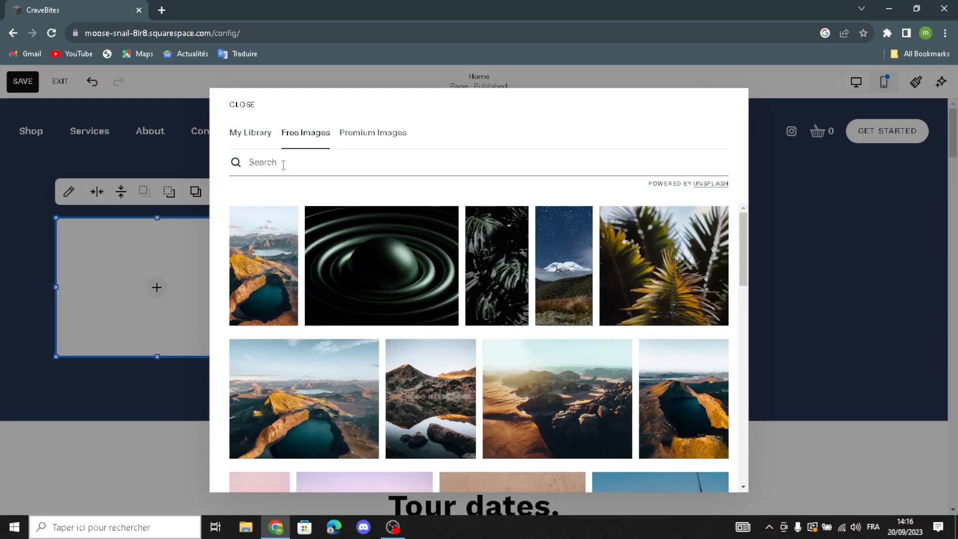
text(food an)
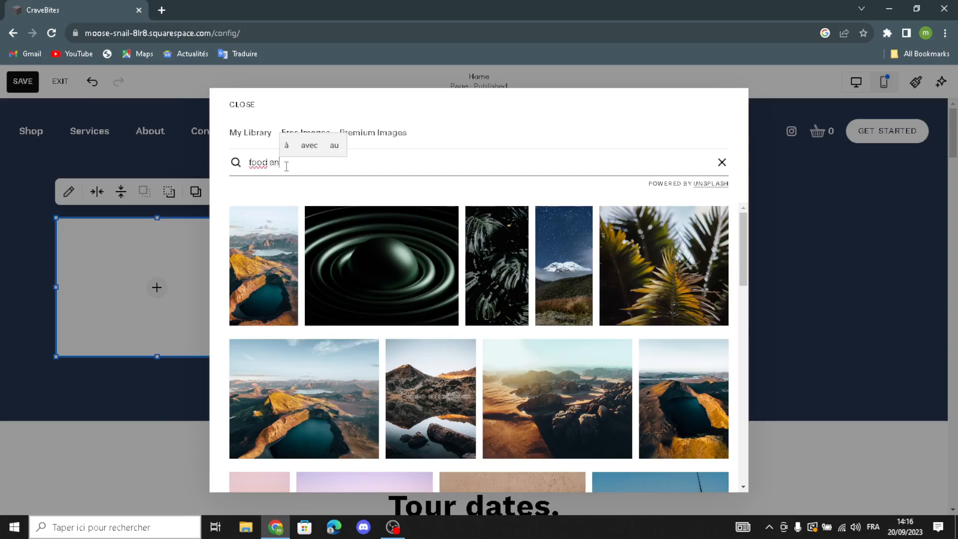
text(d beb)
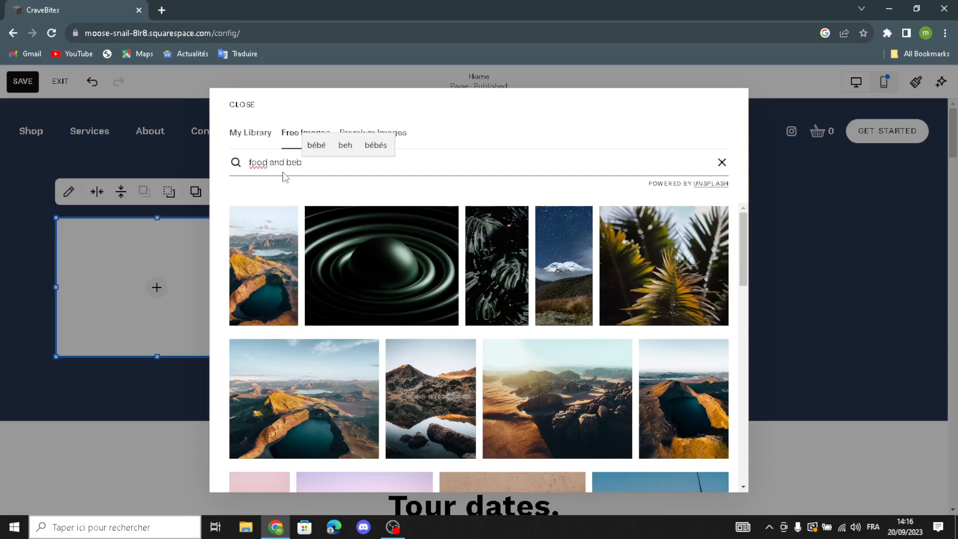
key(BackSpace)
key(BackSpace)
text(e)
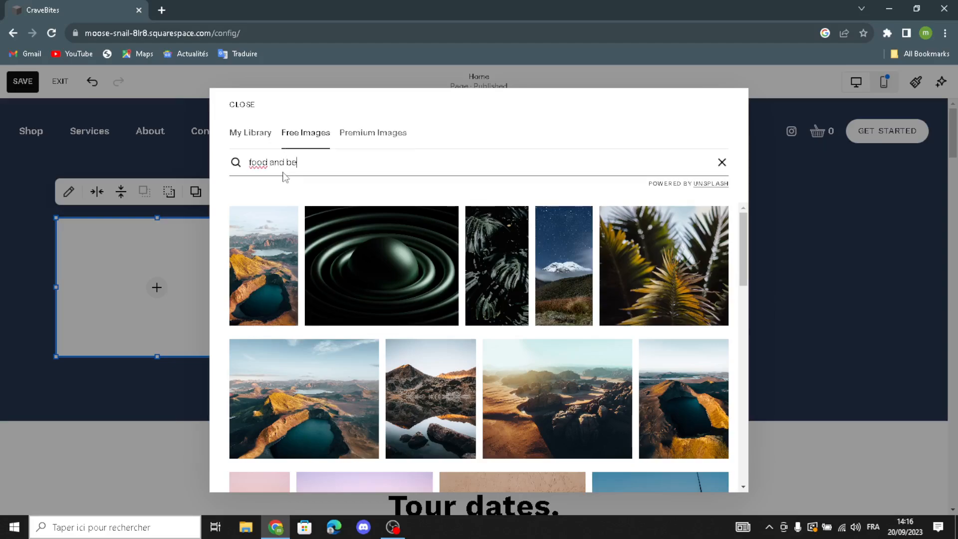
text(verages)
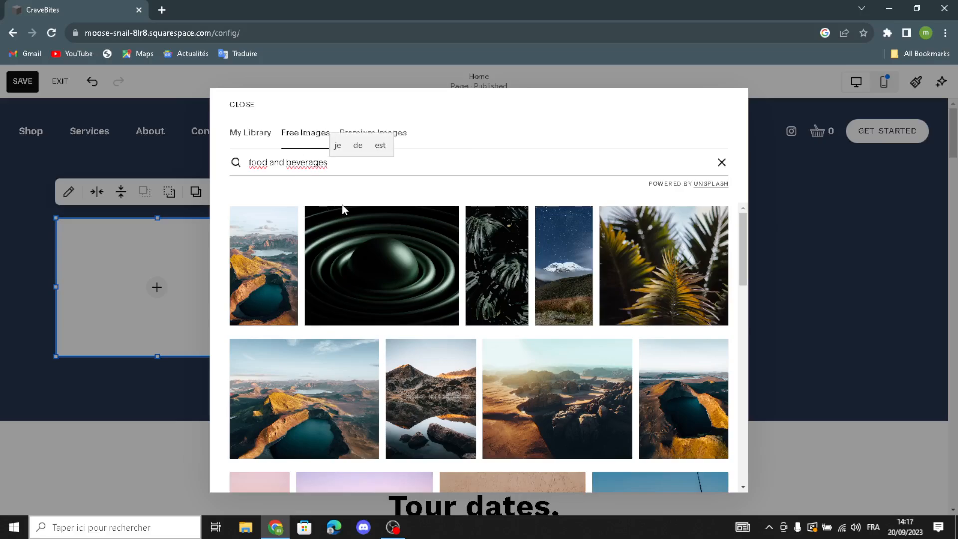
key(Return)
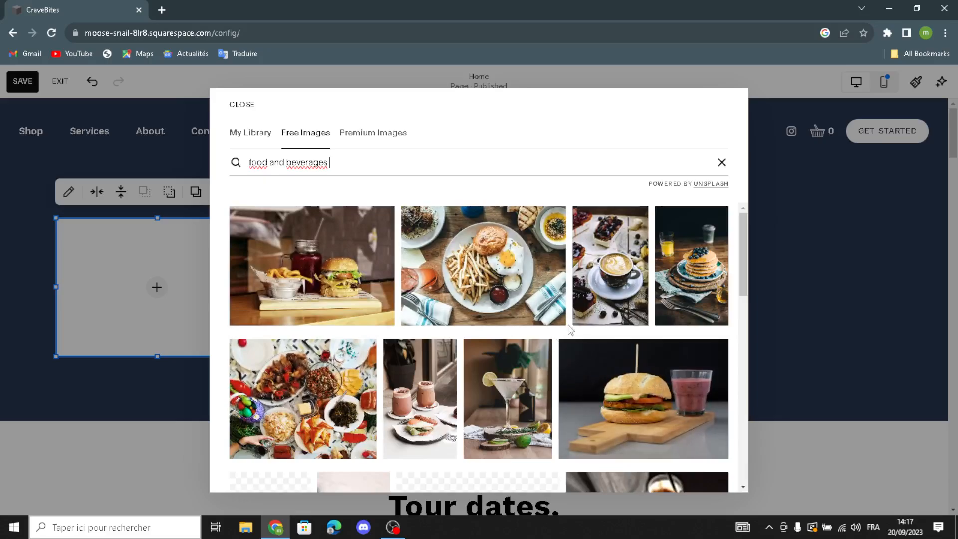
Add the stock photo of a table covered with assorted dishes to the image block.
scroll(394, 339, down, 3)
click(309, 269)
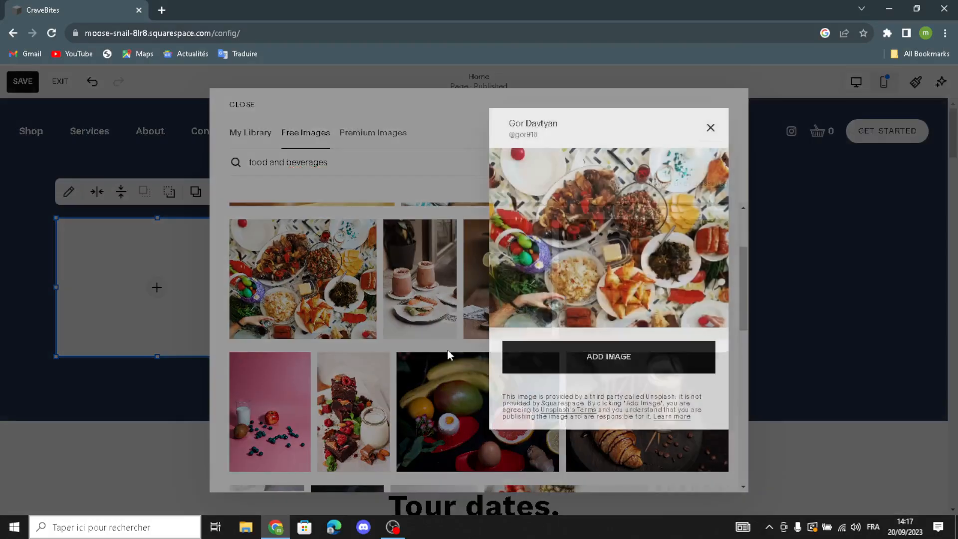
click(341, 313)
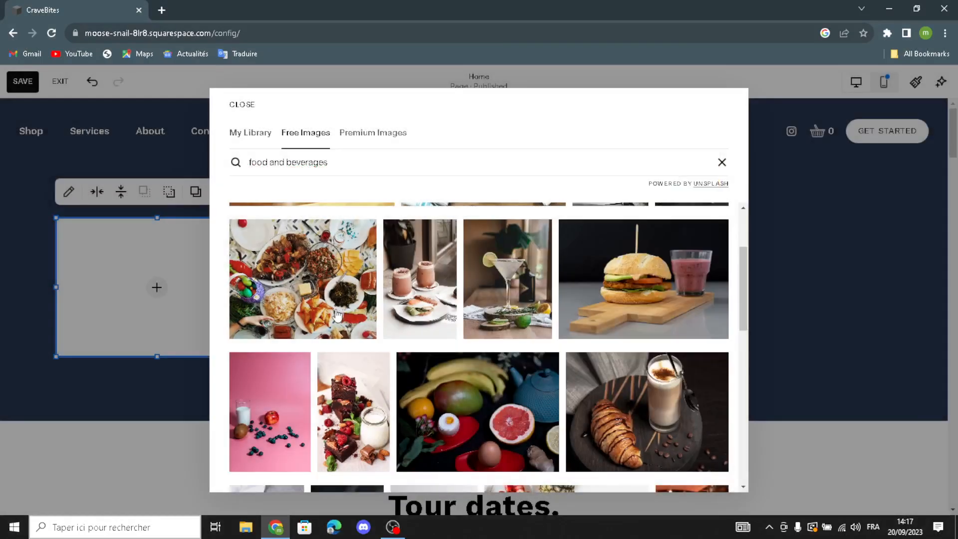
click(196, 185)
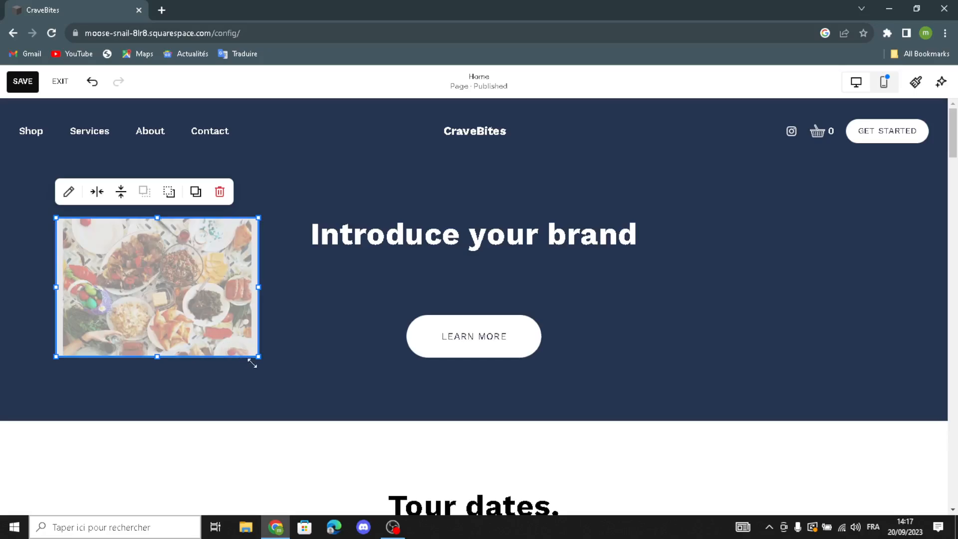
Try to resize and reposition the food image in the "Introduce your brand" section.
drag(269, 366, 274, 363)
drag(209, 268, 204, 242)
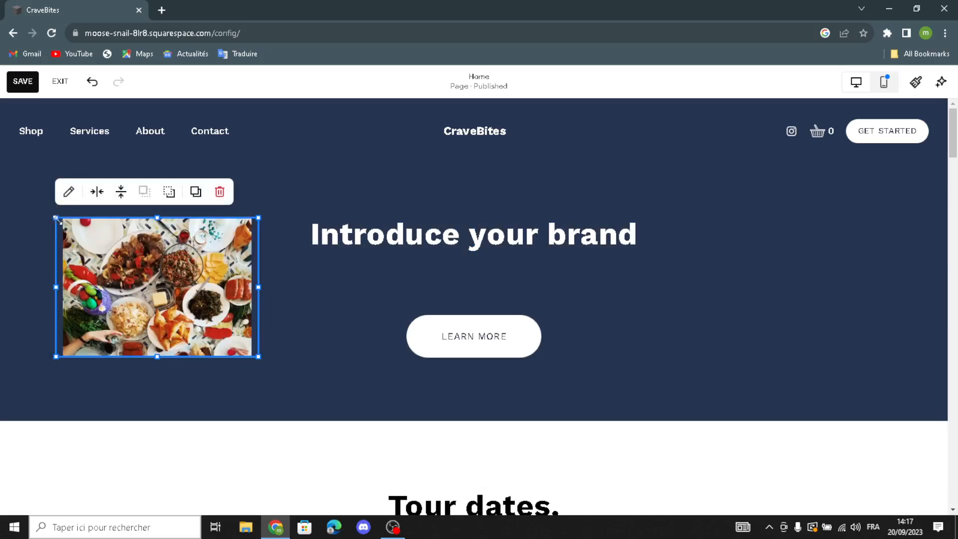
drag(32, 201, 47, 214)
Delete the arched image of the red box from the "Shop our product" section.
scroll(348, 318, down, 5)
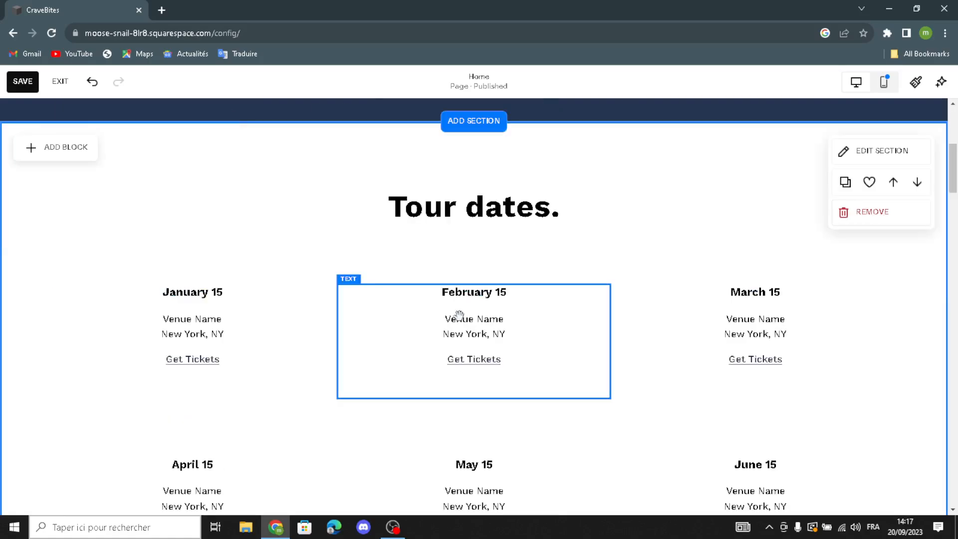
scroll(457, 316, up, 1)
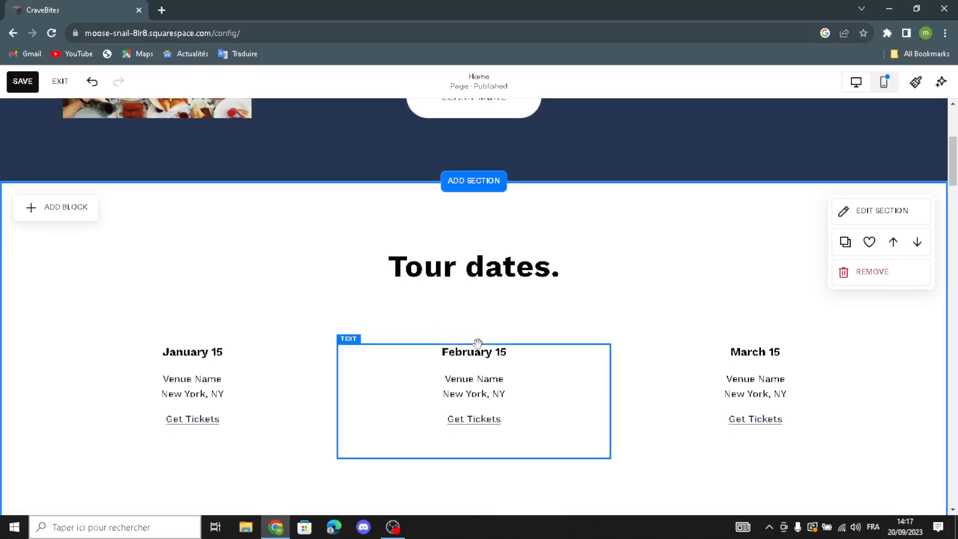
scroll(604, 389, down, 5)
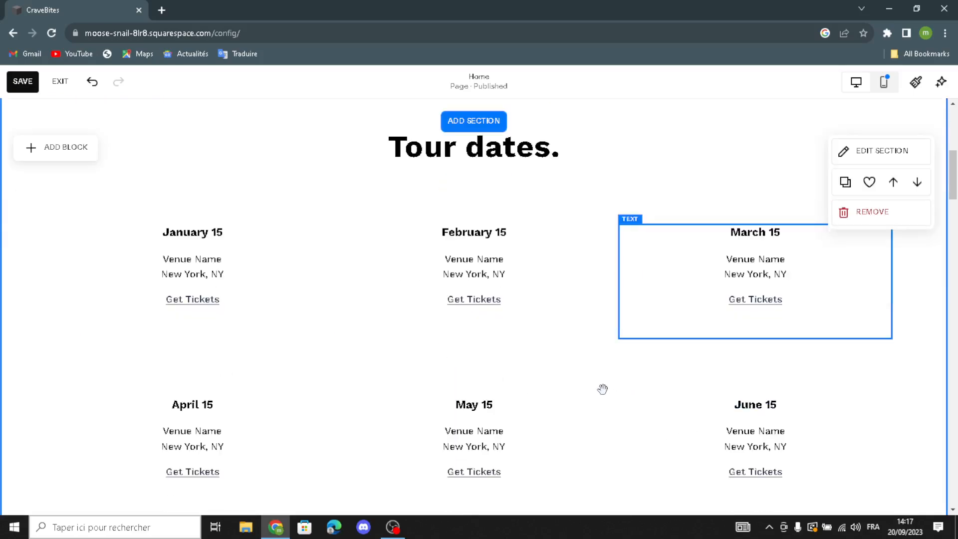
scroll(537, 279, down, 8)
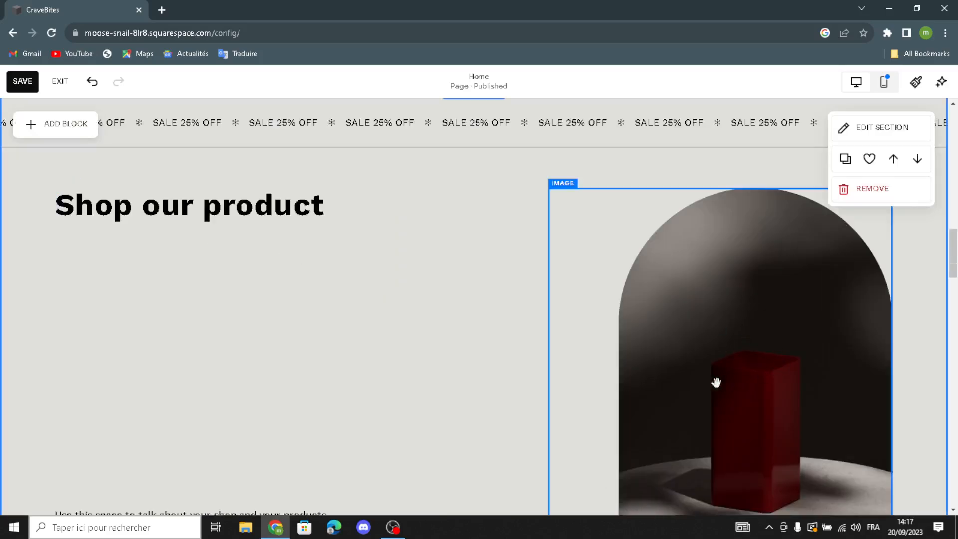
click(720, 364)
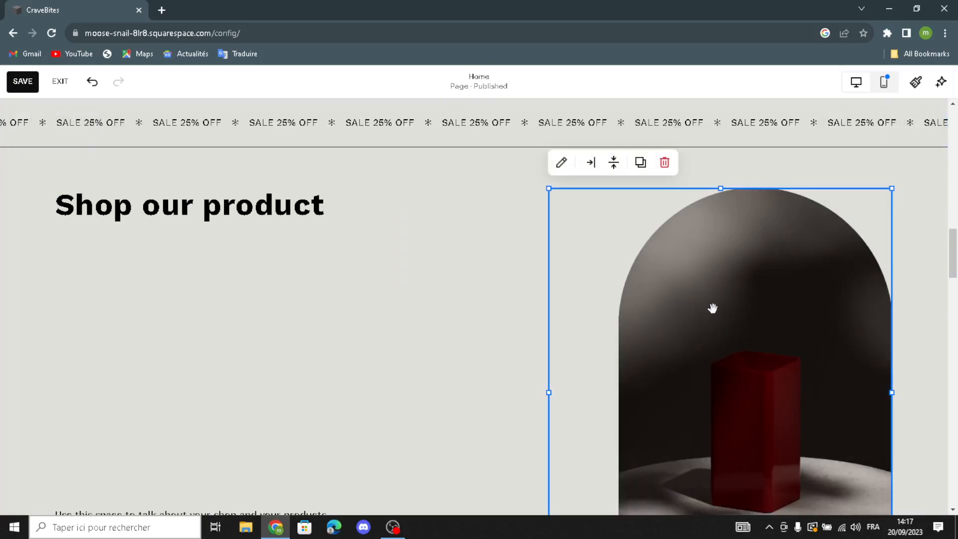
click(666, 168)
Add an image block to the "Shop our product" section and select it.
scroll(682, 256, down, 2)
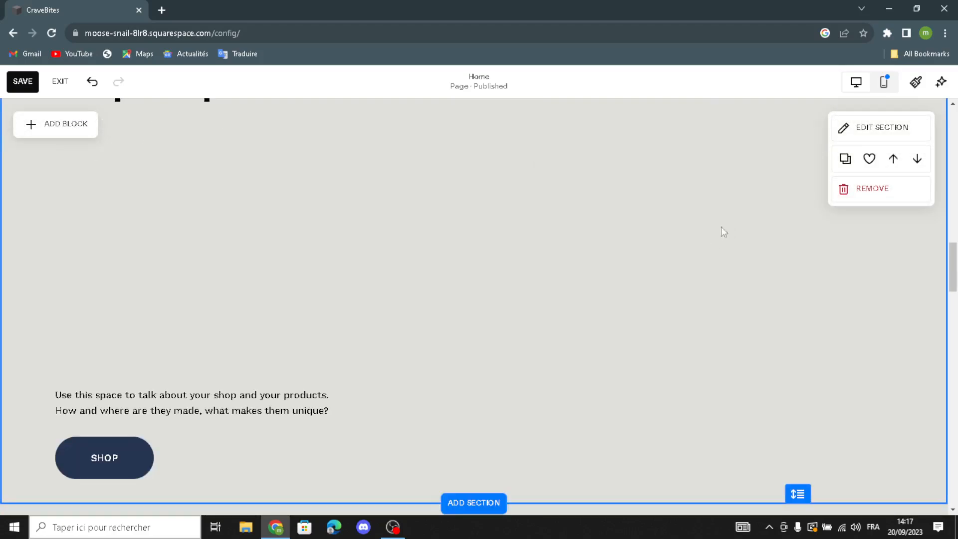
click(68, 128)
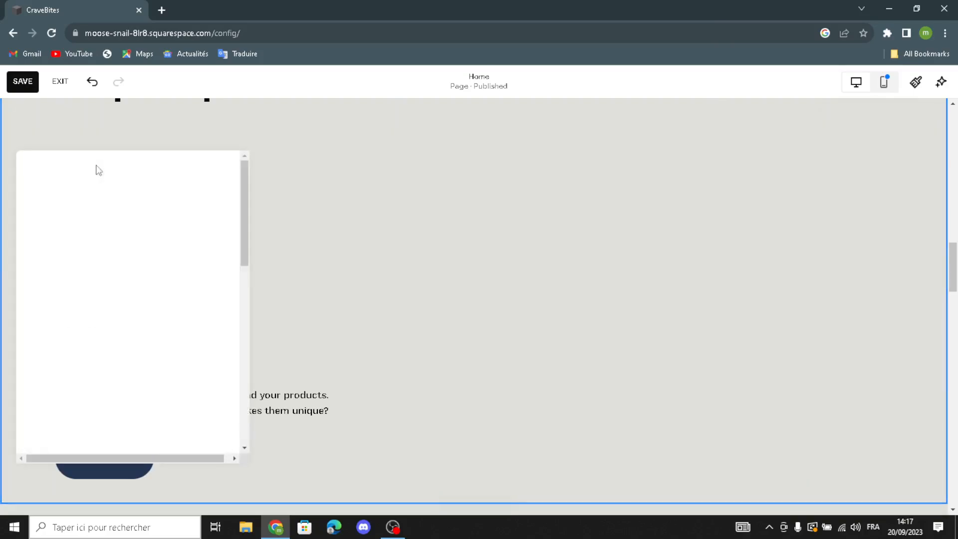
click(170, 245)
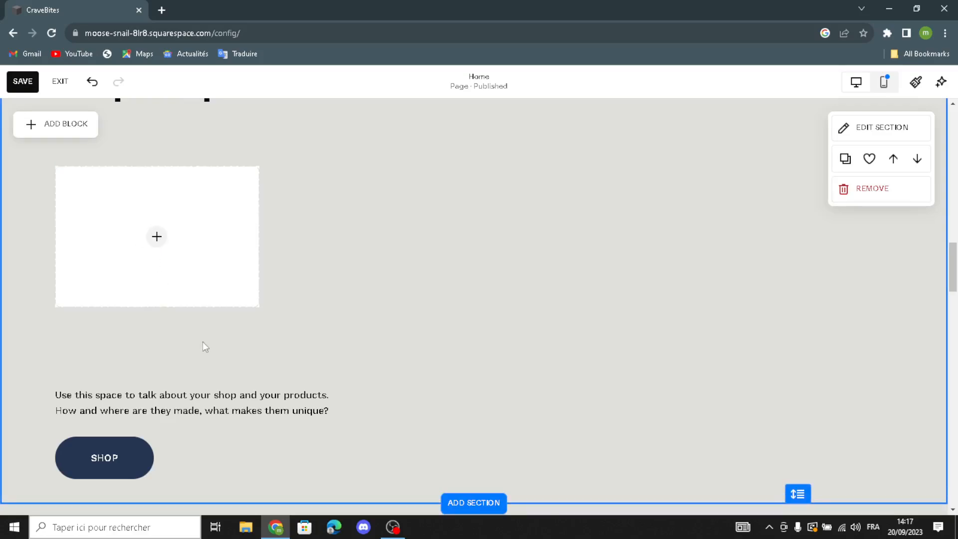
click(157, 269)
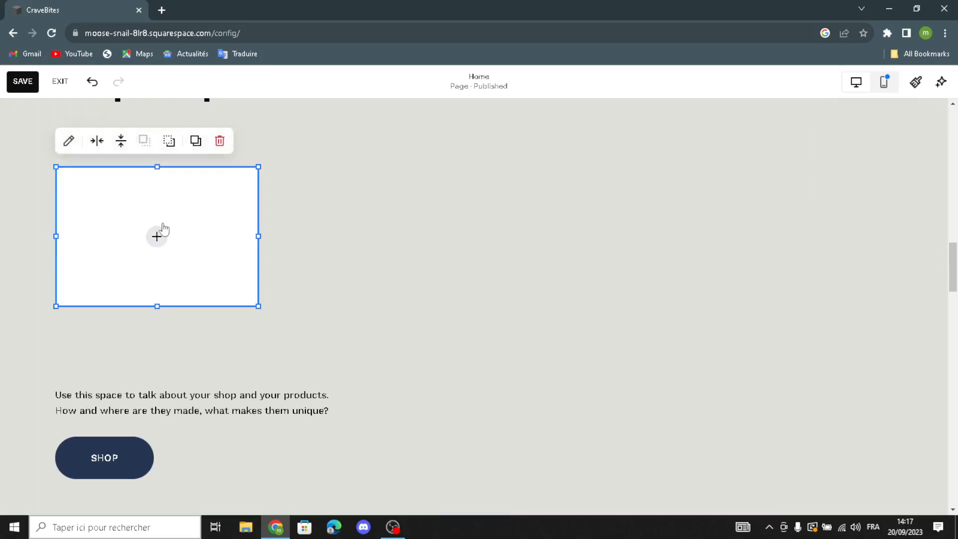
Search the free stock images for "food and beverages" and add the burger and smoothie photo to the new image block.
click(159, 237)
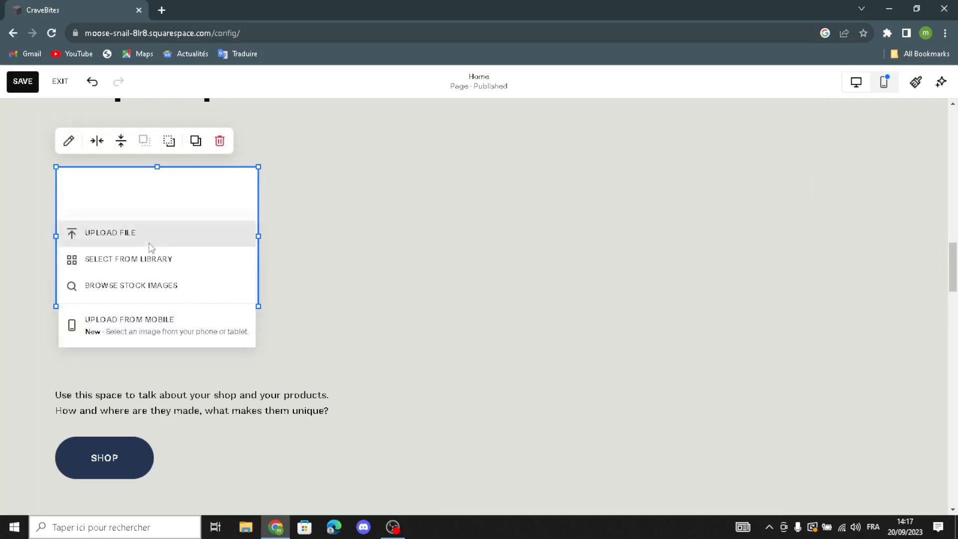
click(127, 286)
click(264, 168)
text(f)
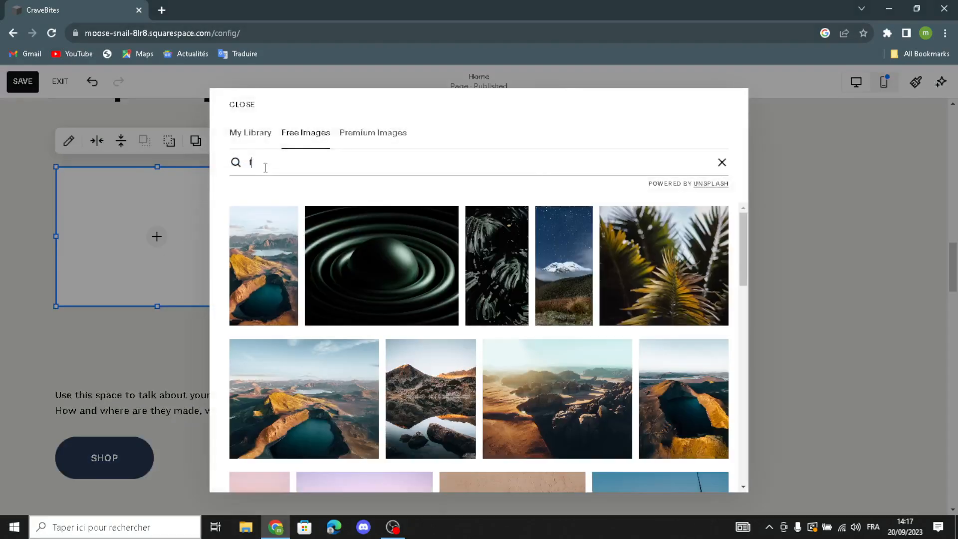
text(ood and beverages)
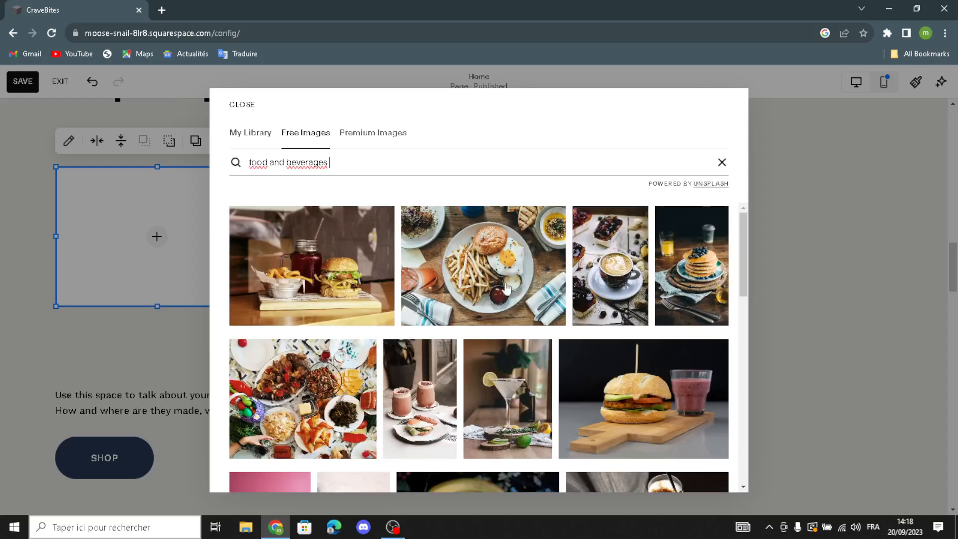
click(621, 433)
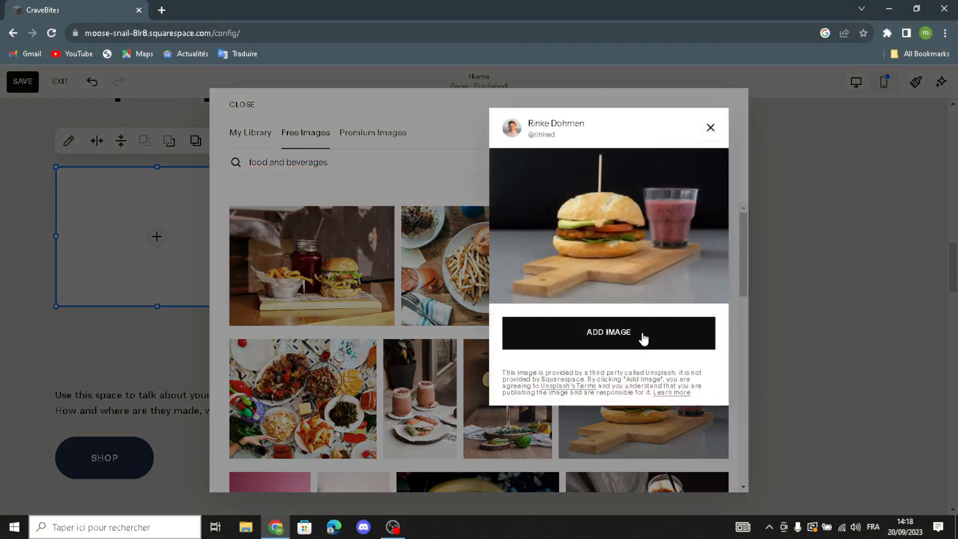
click(643, 339)
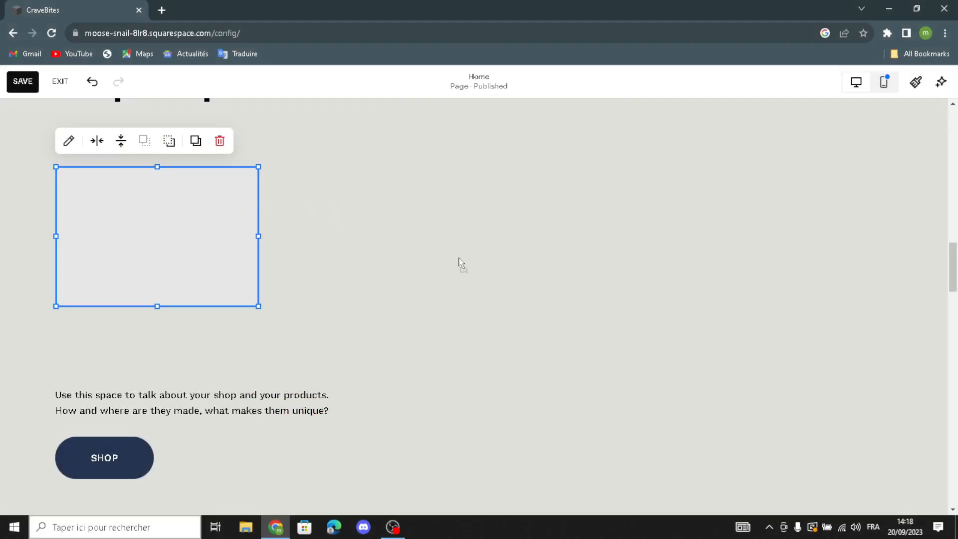
Move the burger image to the right half of the "Shop our product" section and enlarge it to nearly fill that half.
drag(660, 283, 751, 231)
drag(558, 424, 491, 448)
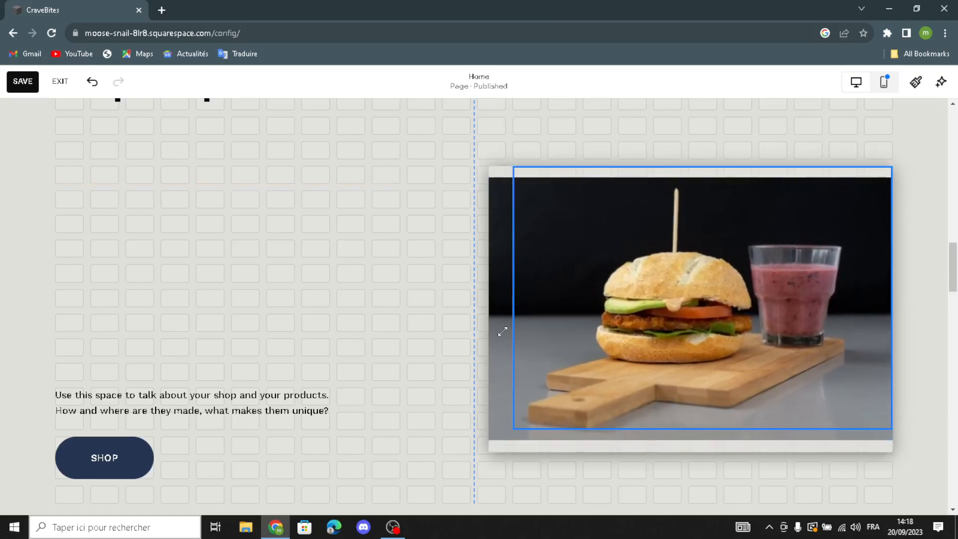
drag(513, 160, 492, 170)
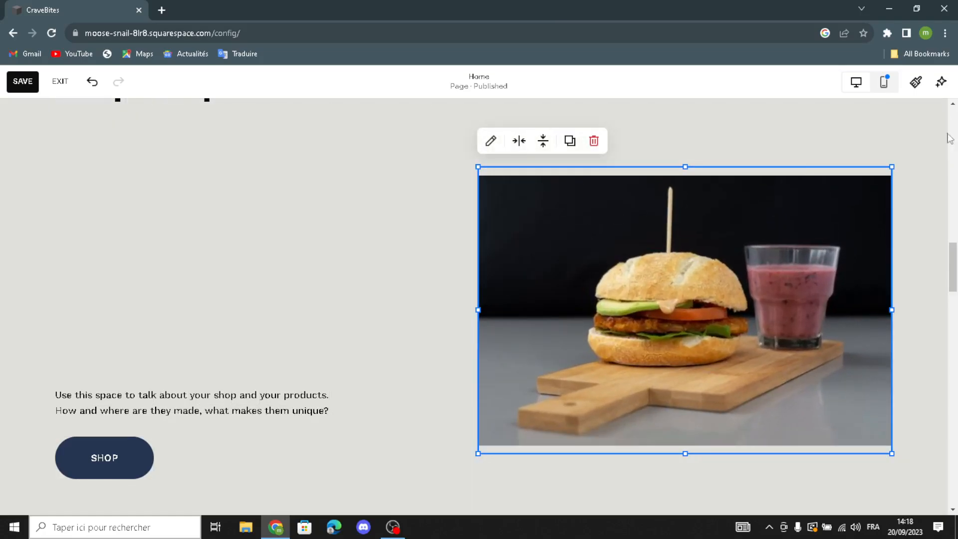
Open the Shop button's content settings, review its text and link fields, and close them without changes.
scroll(499, 404, down, 1)
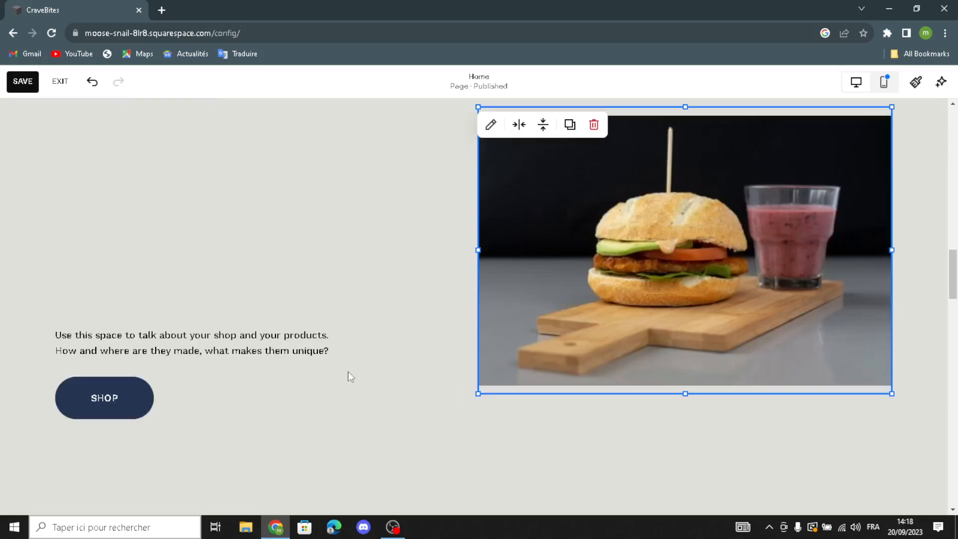
right_click(116, 409)
click(102, 402)
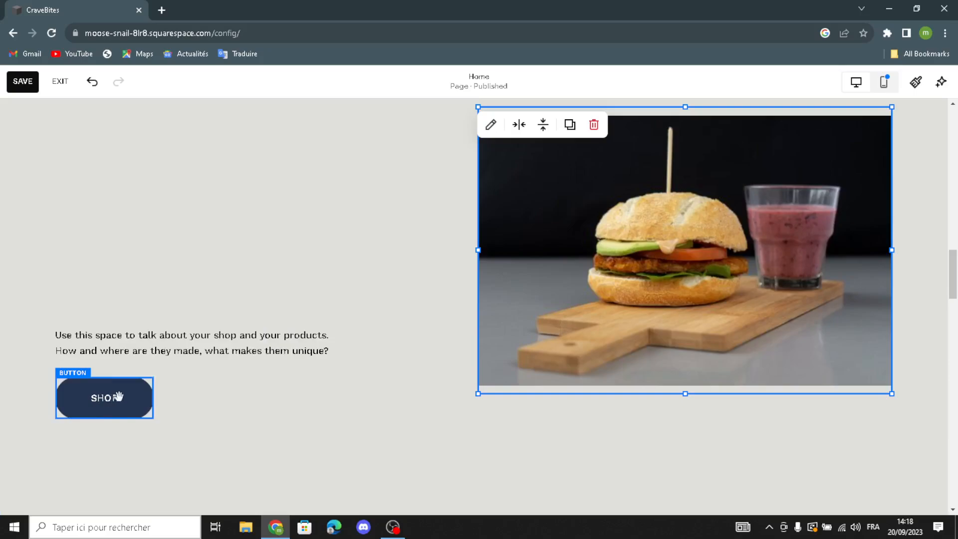
click(118, 395)
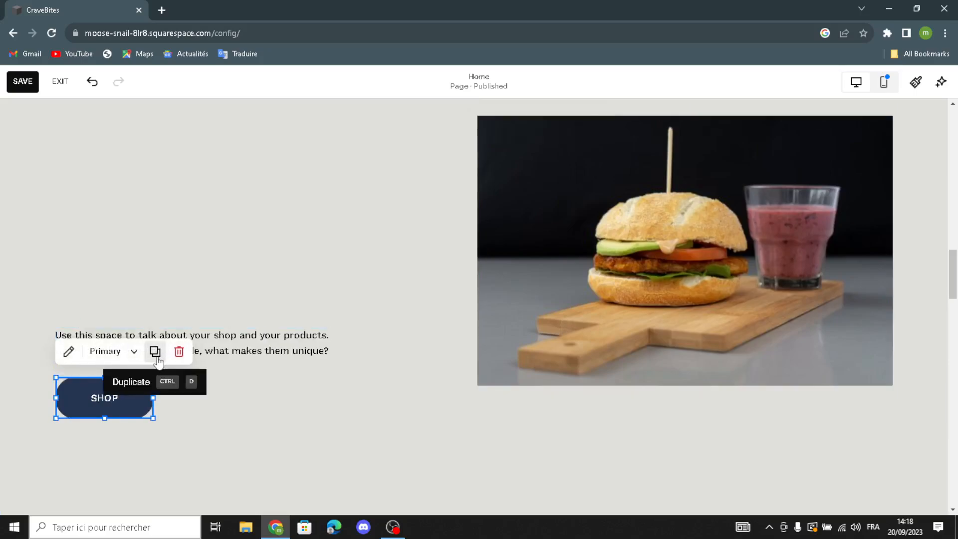
click(106, 353)
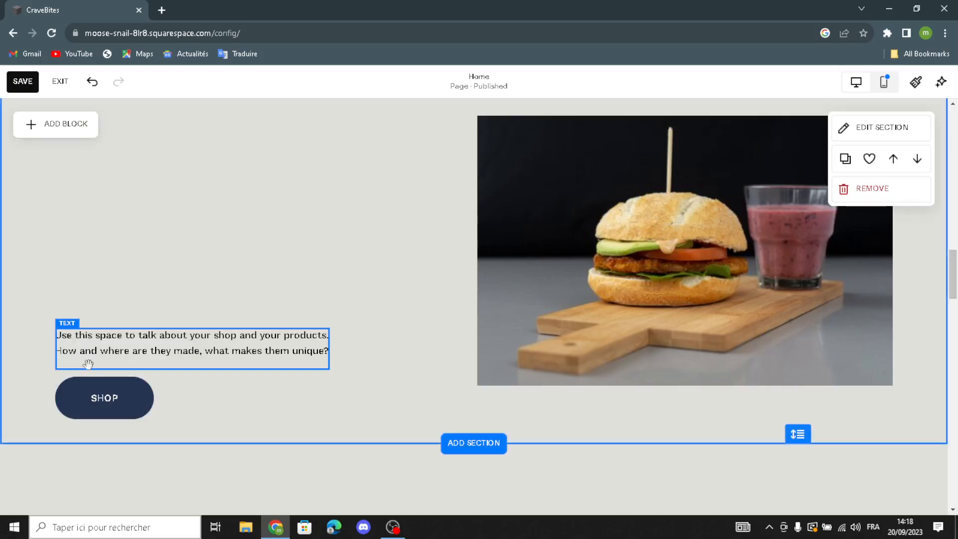
click(73, 392)
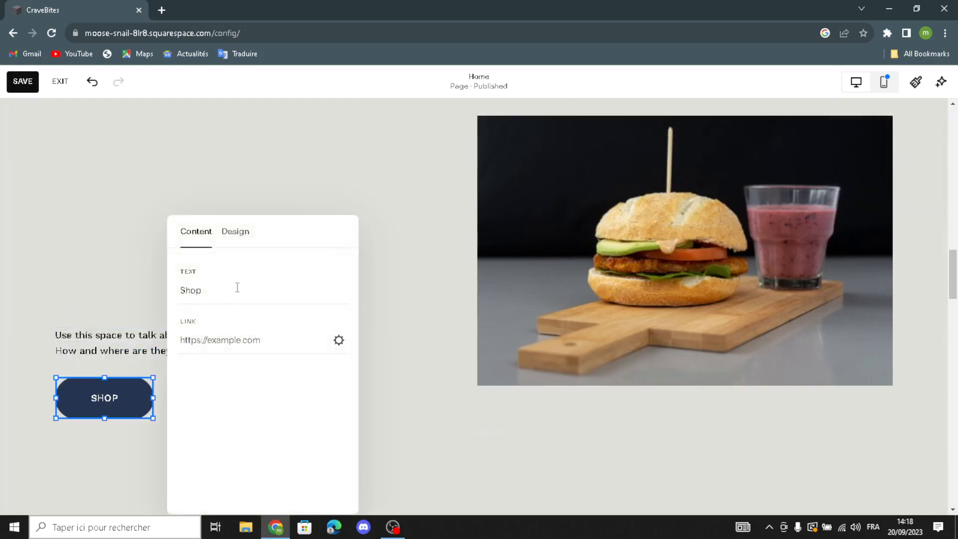
mouse_move(238, 287)
mouse_down()
mouse_move(180, 307)
mouse_move(235, 284)
mouse_up()
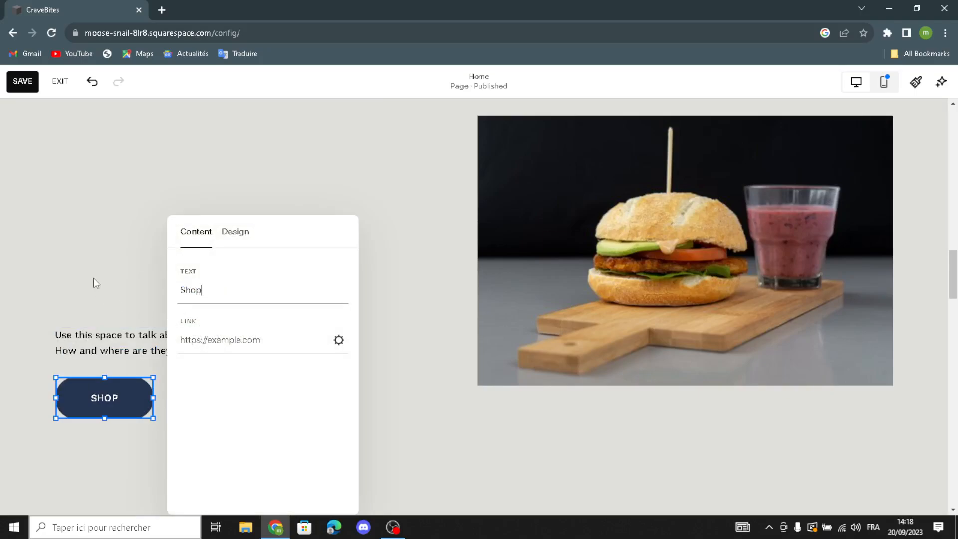
click(422, 424)
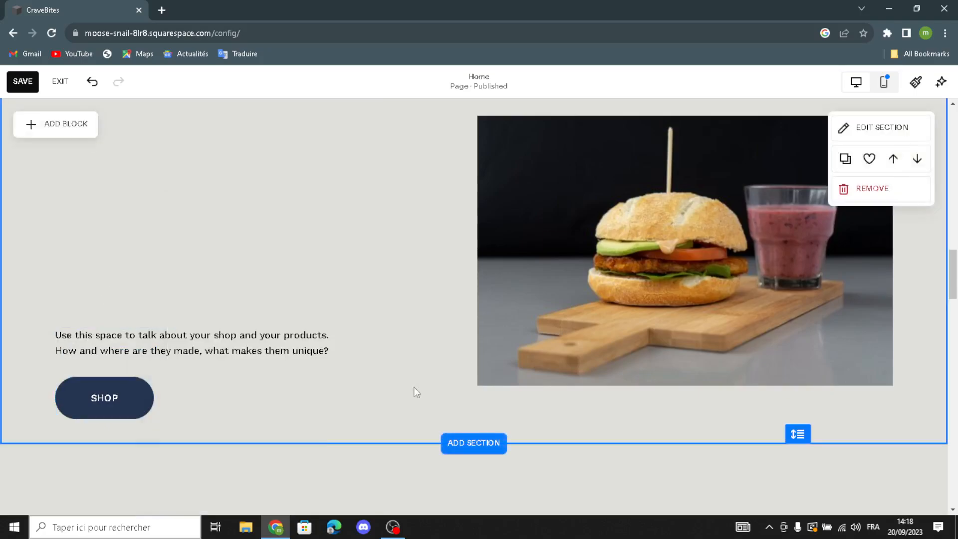
Look over the Services and "More about our brand" sections, and save the home page.
scroll(414, 387, down, 5)
scroll(418, 299, down, 10)
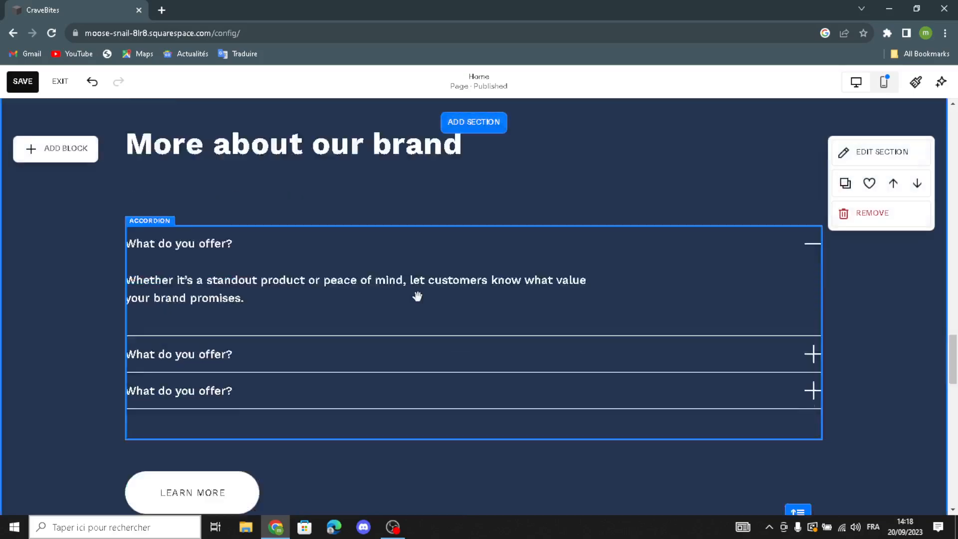
scroll(418, 300, up, 10)
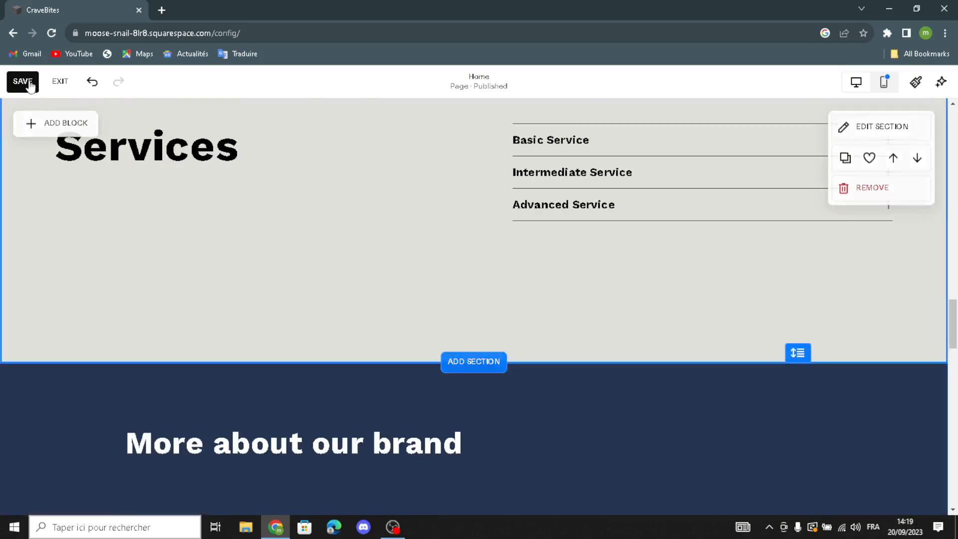
click(26, 80)
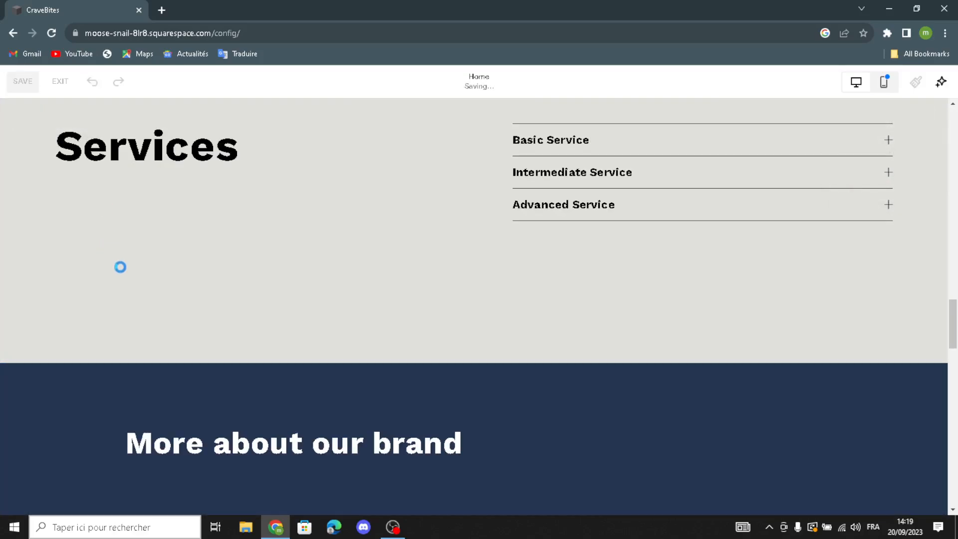